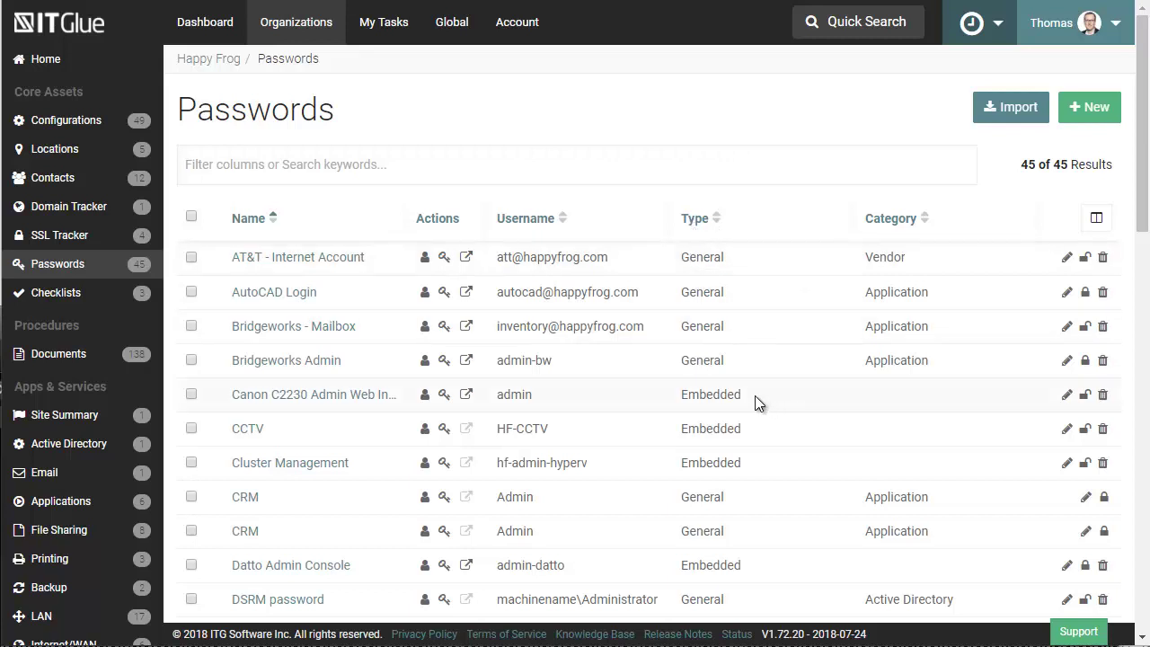
Open the Canon C2230 Admin Web Interface password from the list and follow it to its linked Canon Image Runner C2230 configuration.
{"action": "scroll", "coordinate": [716, 409], "scroll_direction": "down", "scroll_amount": 1}
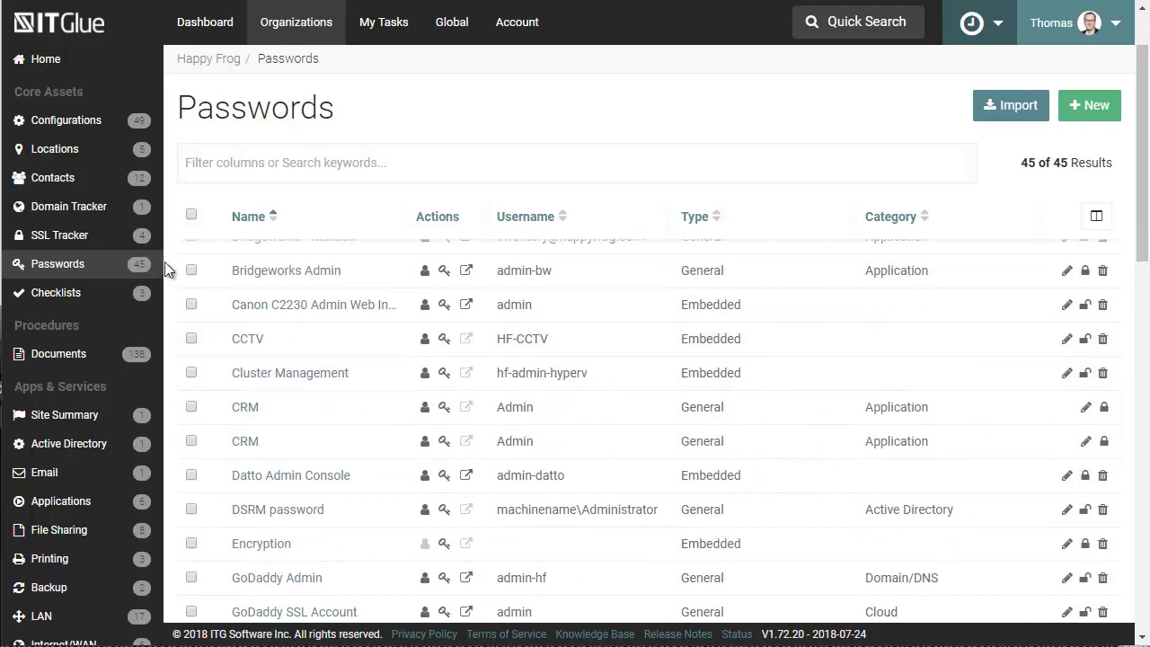
{"action": "left_click", "coordinate": [296, 306]}
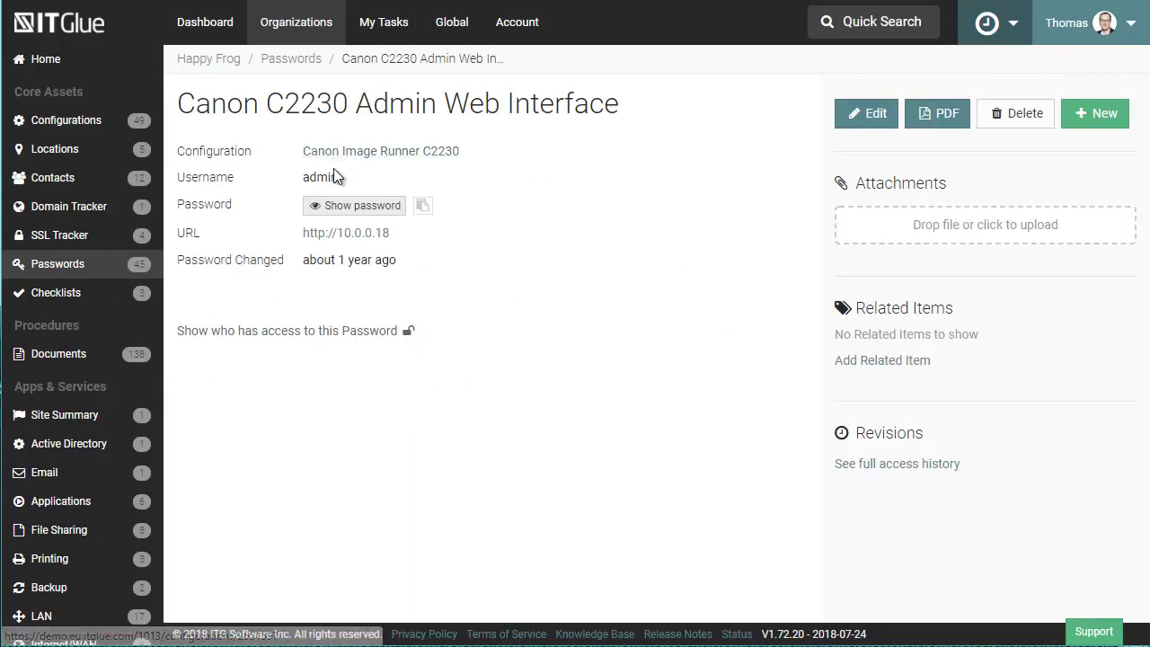
{"action": "left_click", "coordinate": [387, 153]}
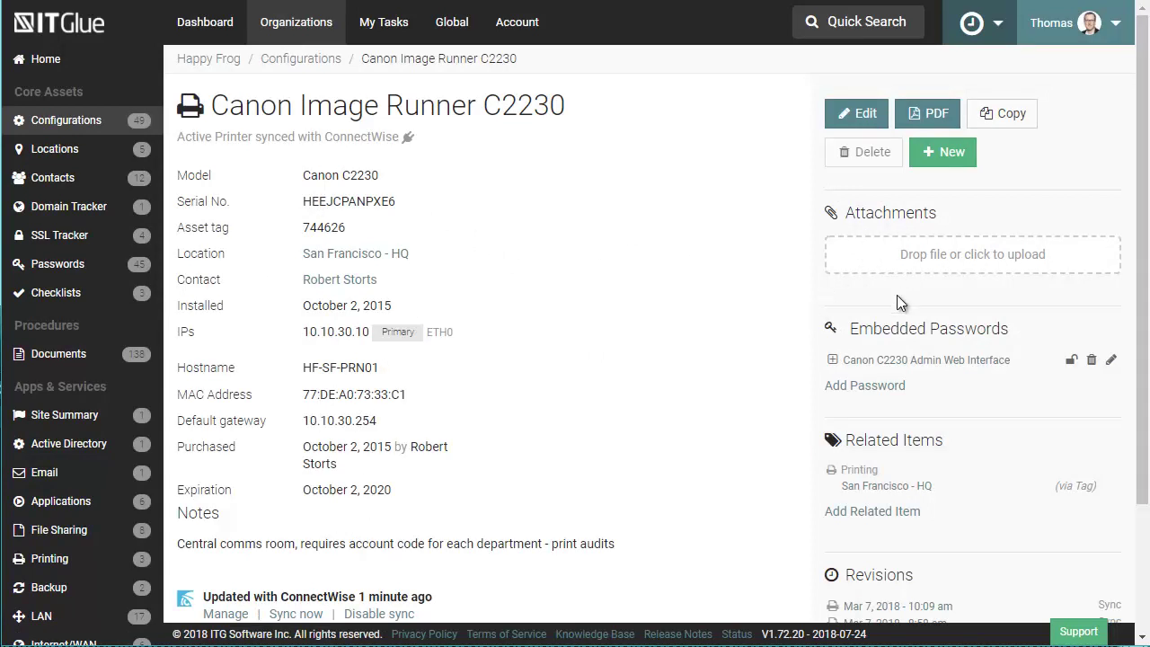
Examine the printer configuration's embedded passwords and expand the Canon C2230 Admin Web Interface entry.
{"action": "left_click_drag", "start_coordinate": [870, 329], "coordinate": [1010, 329]}
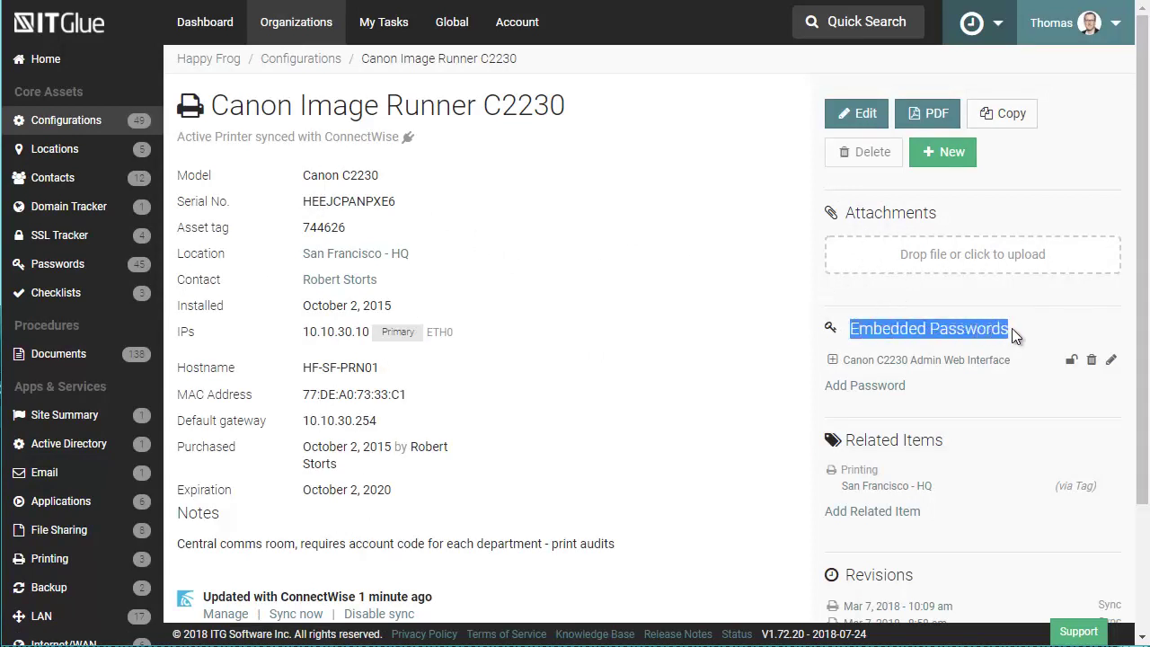
{"action": "left_click", "coordinate": [981, 328]}
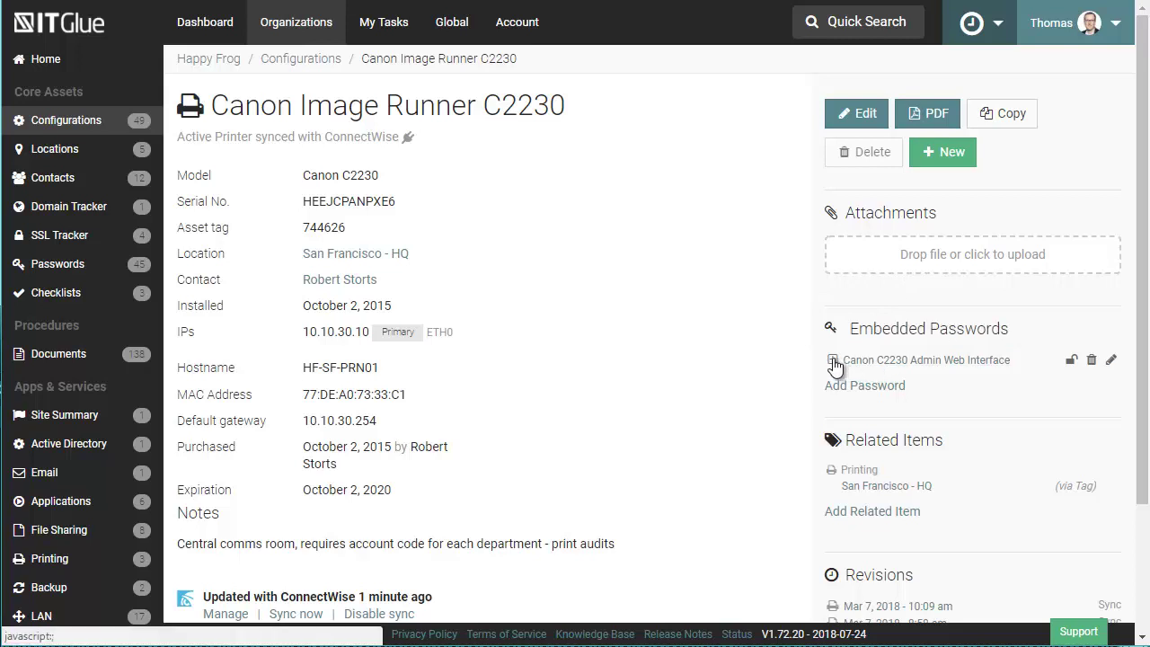
{"action": "left_click", "coordinate": [834, 361]}
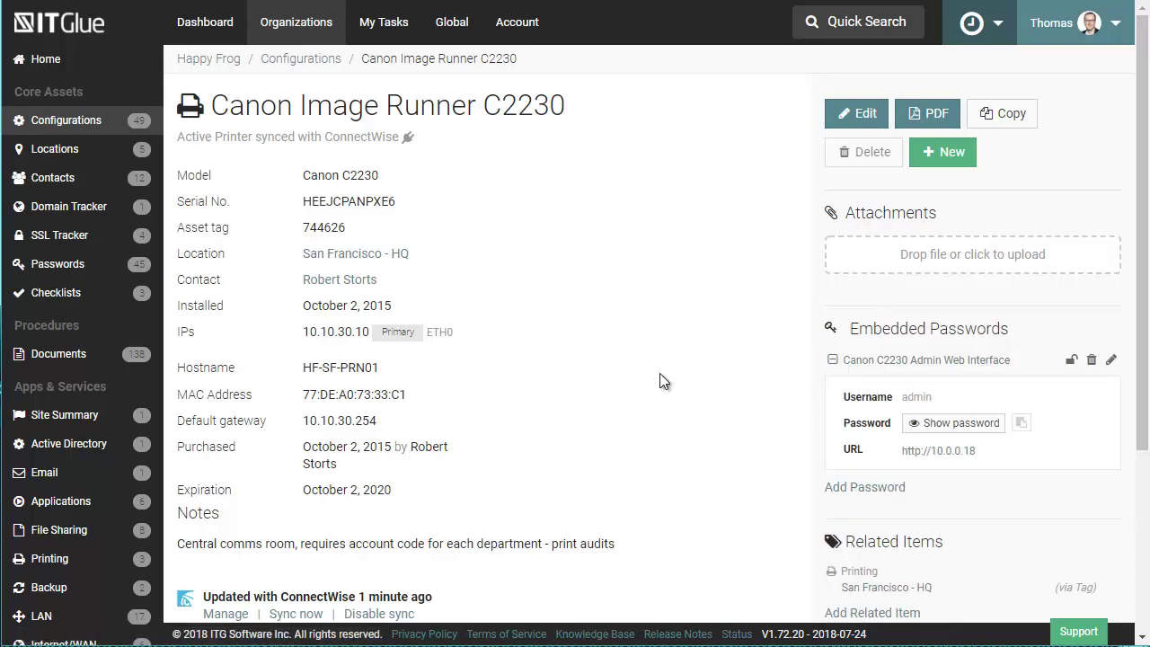
Open the Canon C2230 Admin Web Interface record from the embedded entry and reveal its password.
{"action": "left_click", "coordinate": [935, 360]}
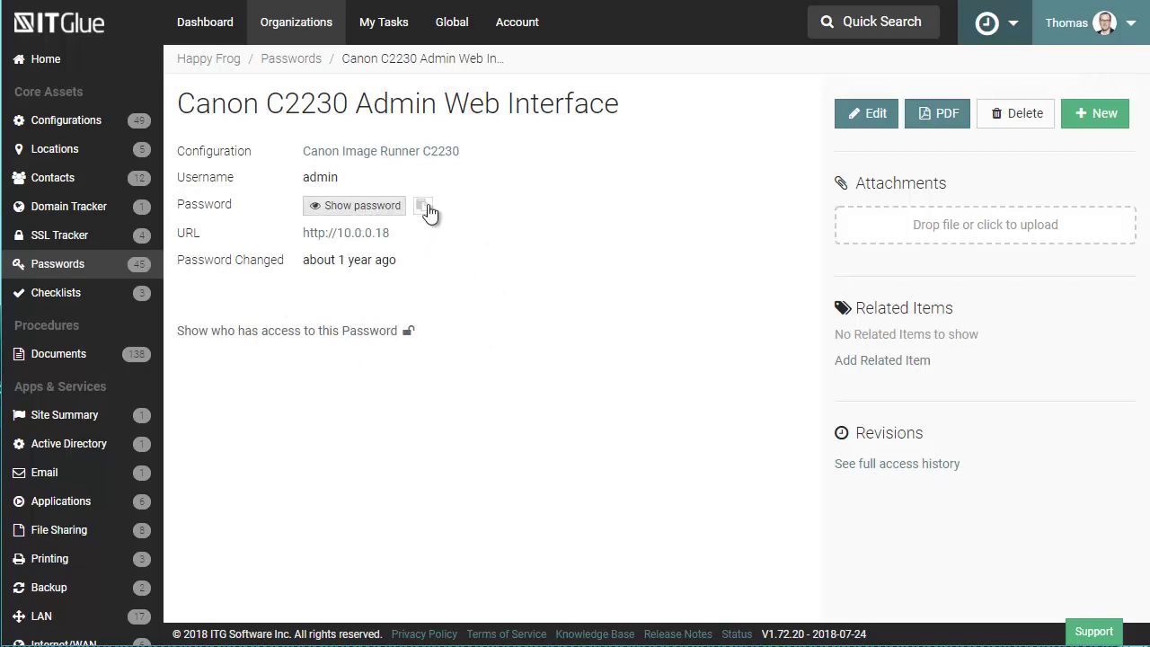
{"action": "left_click", "coordinate": [364, 208]}
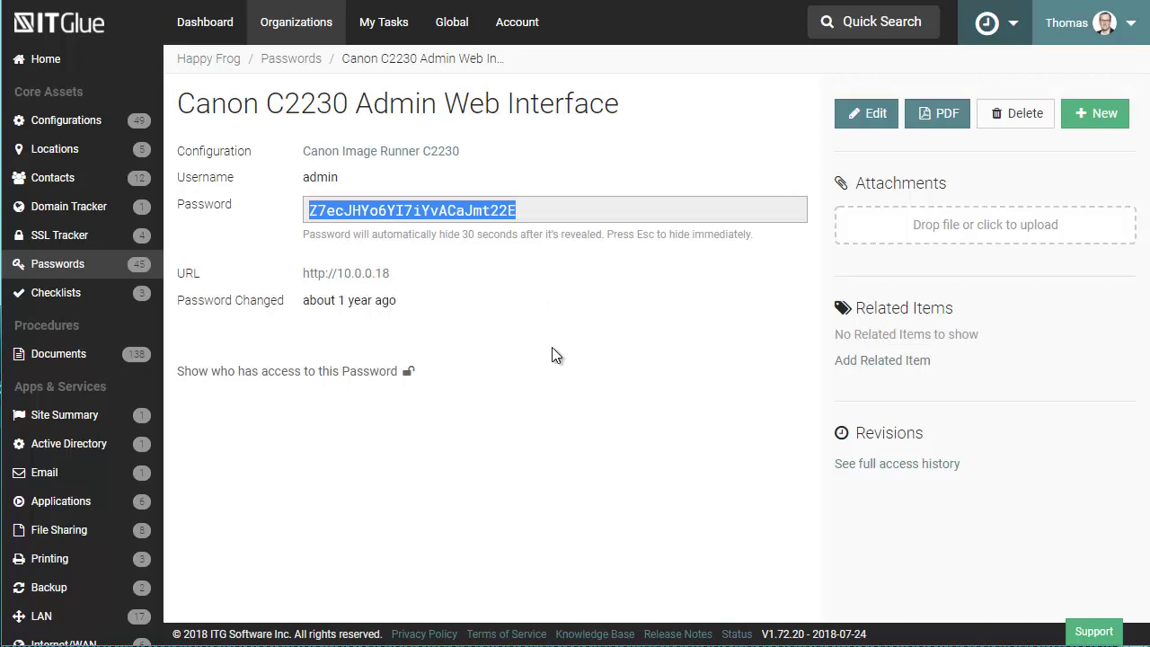
{"action": "left_click", "coordinate": [554, 388]}
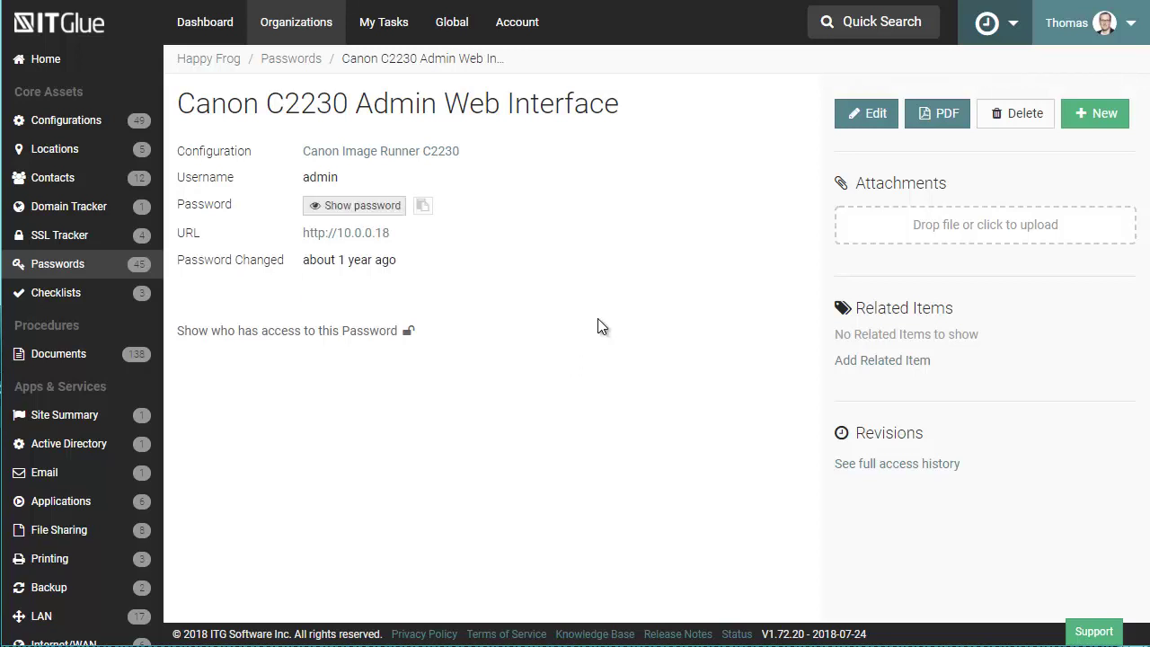
Go back to Happy Frog's password list, view the embedded HF-SF-EXCH01 iDRAC password, and return to the list.
{"action": "left_click", "coordinate": [27, 264]}
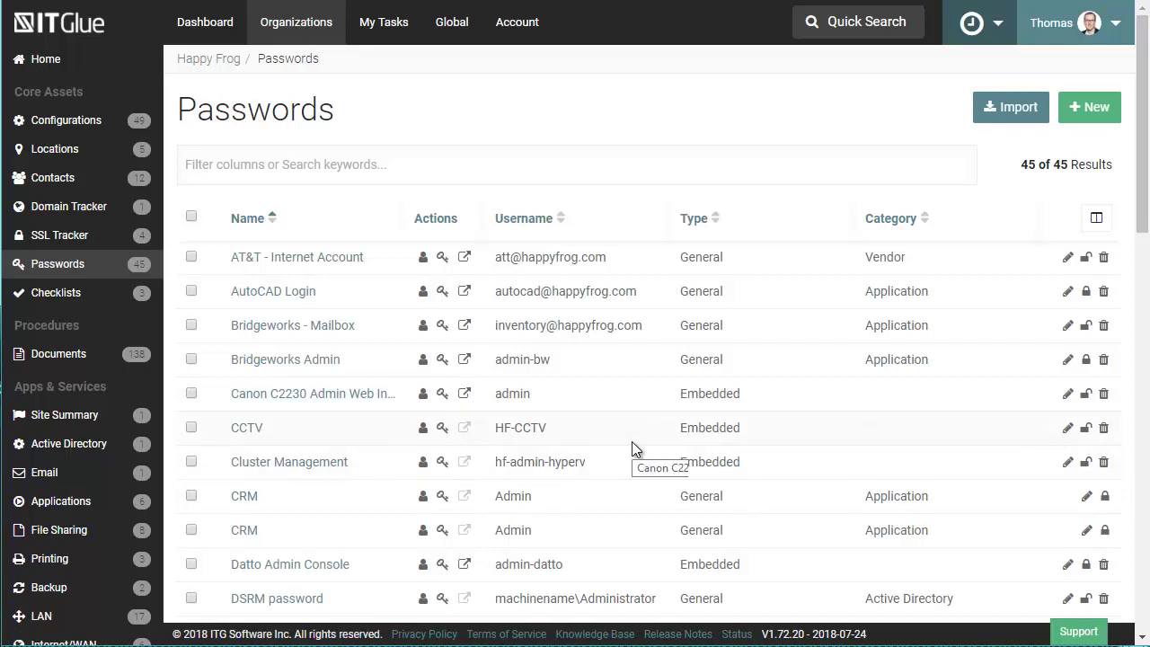
{"action": "scroll", "coordinate": [632, 441], "scroll_direction": "down", "scroll_amount": 1}
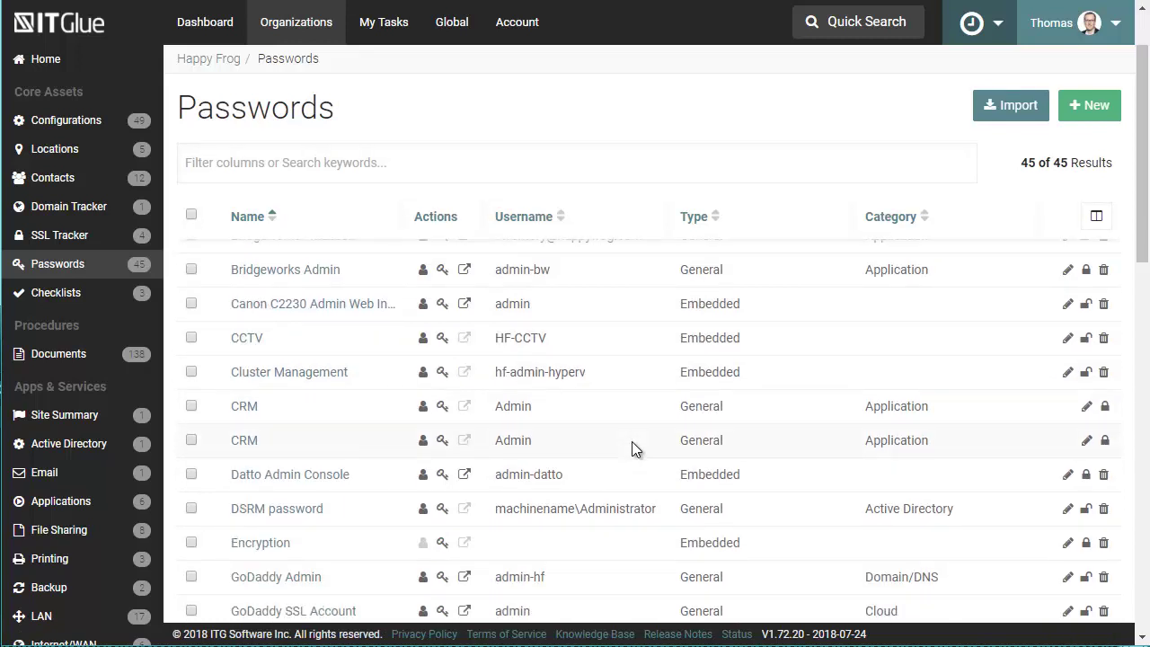
{"action": "scroll", "coordinate": [632, 441], "scroll_direction": "down", "scroll_amount": 2}
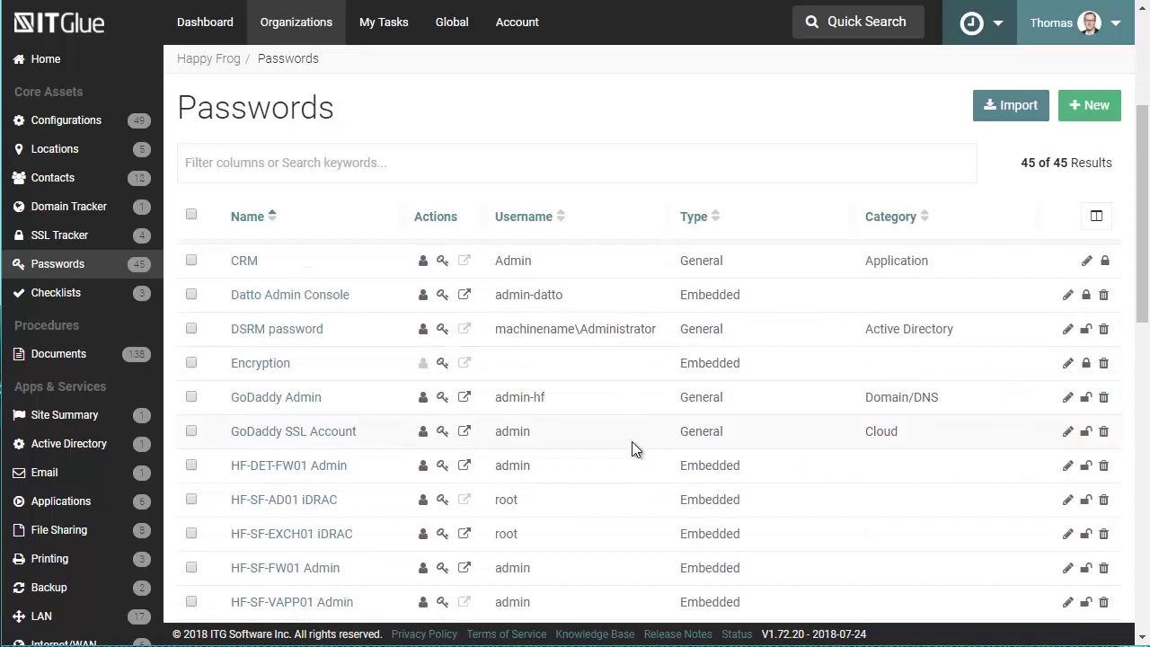
{"action": "scroll", "coordinate": [632, 441], "scroll_direction": "down", "scroll_amount": 1}
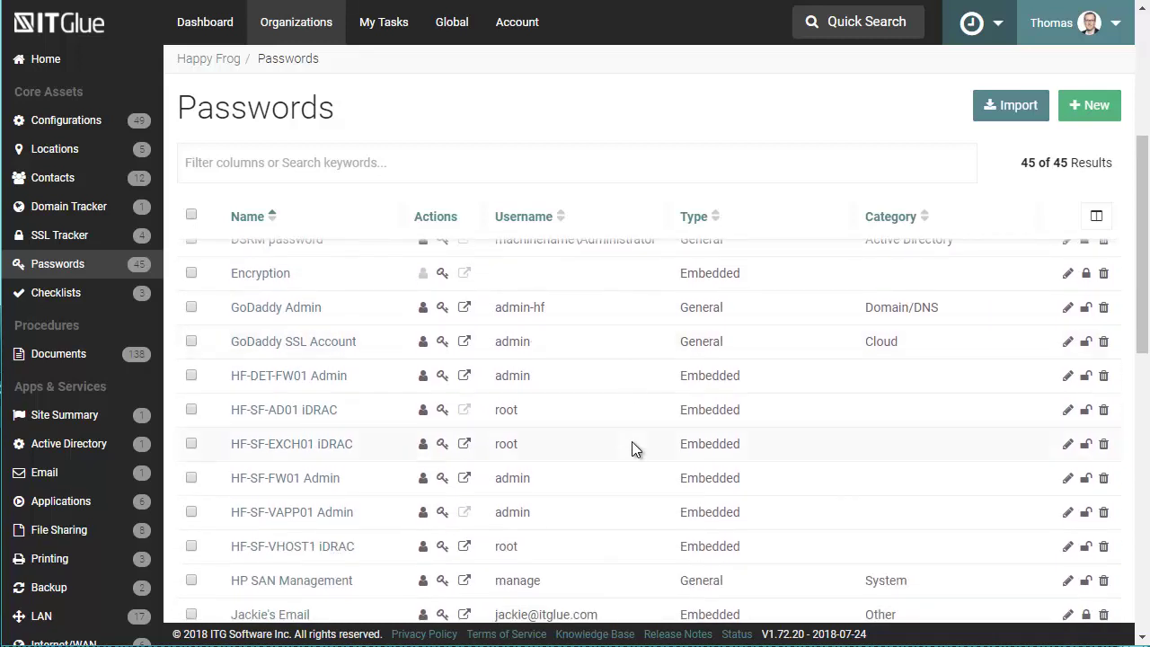
{"action": "left_click", "coordinate": [300, 444]}
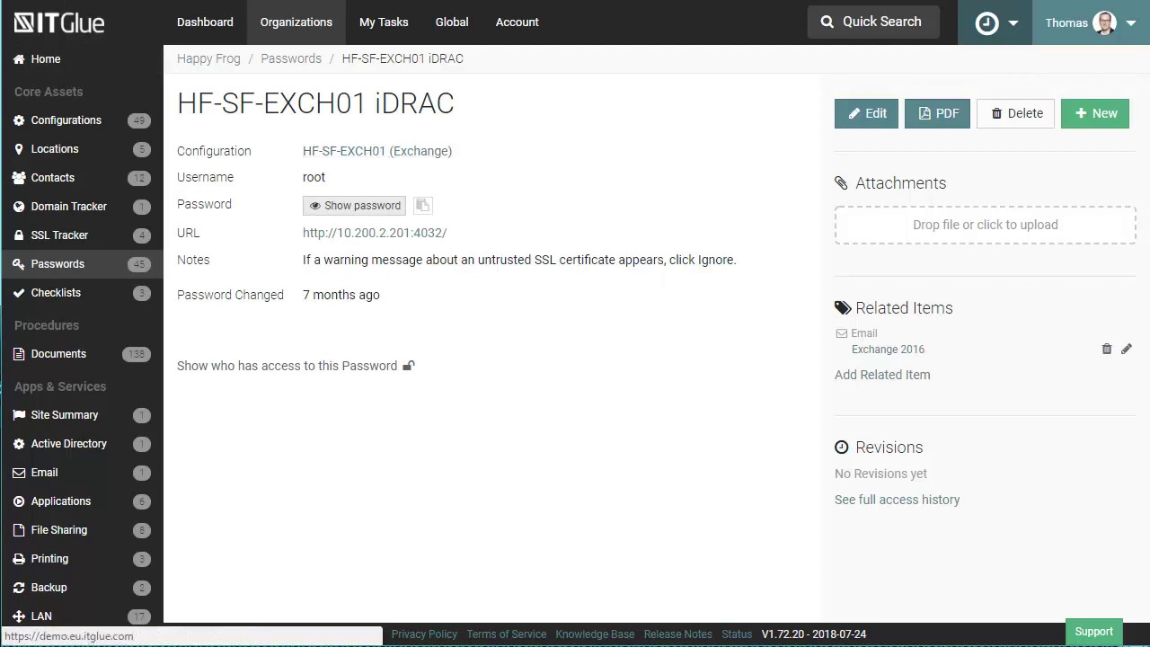
{"action": "key", "text": "alt+Left"}
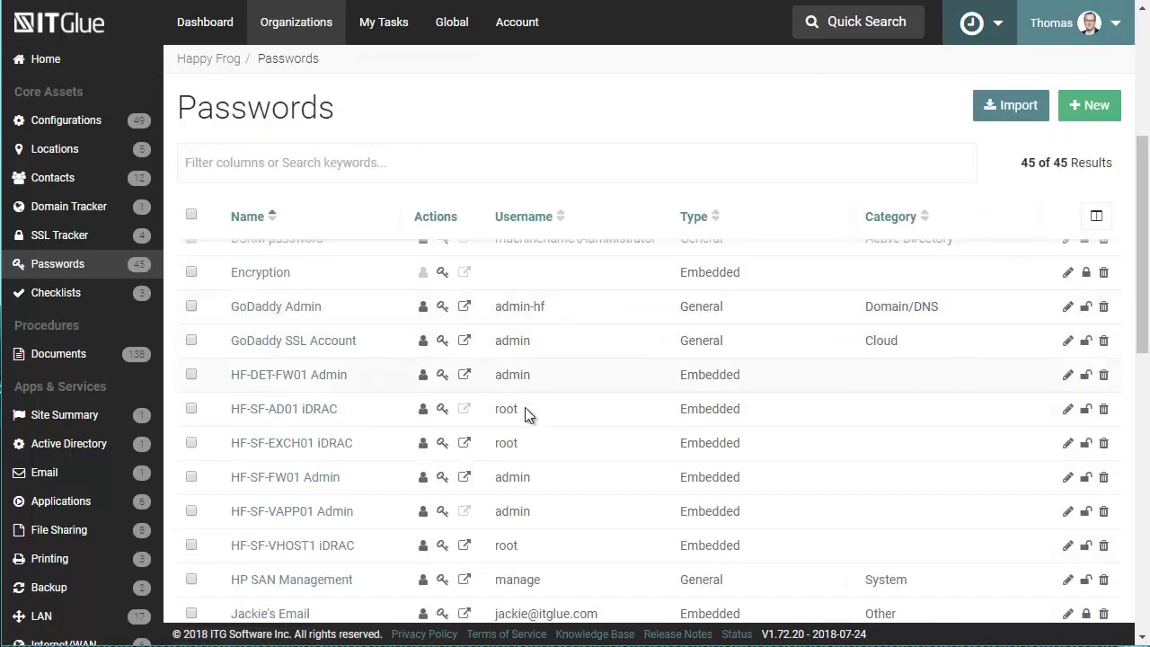
Compare the general and embedded entries in the password list and open the general GoDaddy Admin password.
{"action": "scroll", "coordinate": [524, 488], "scroll_direction": "up", "scroll_amount": 5}
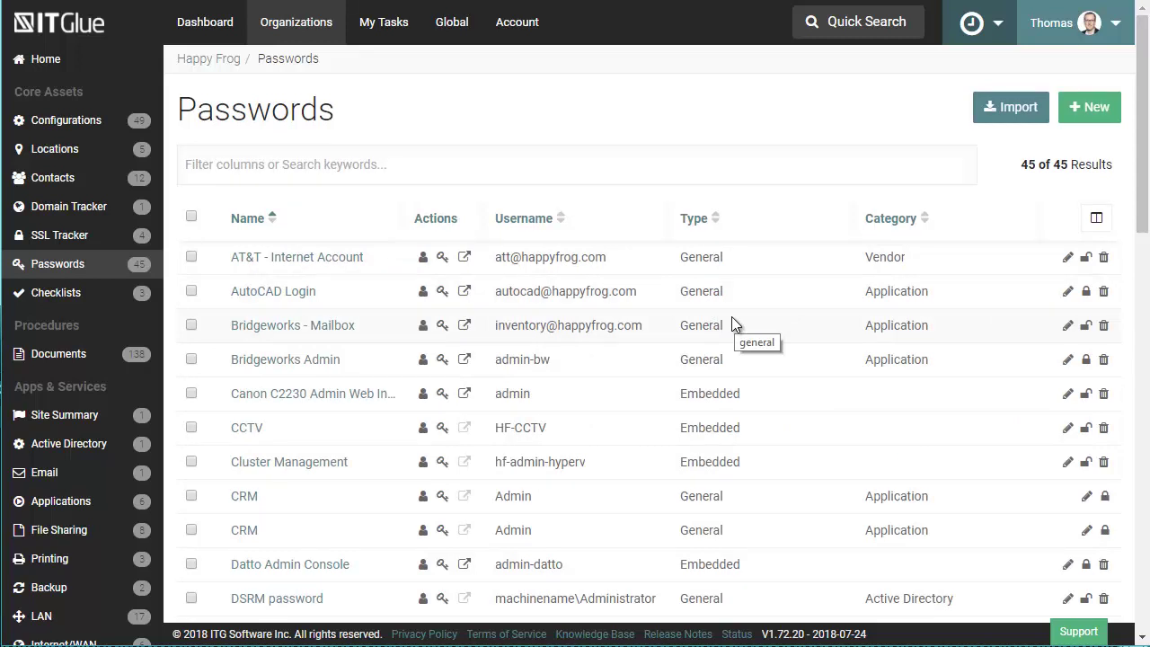
{"action": "scroll", "coordinate": [732, 369], "scroll_direction": "down", "scroll_amount": 2}
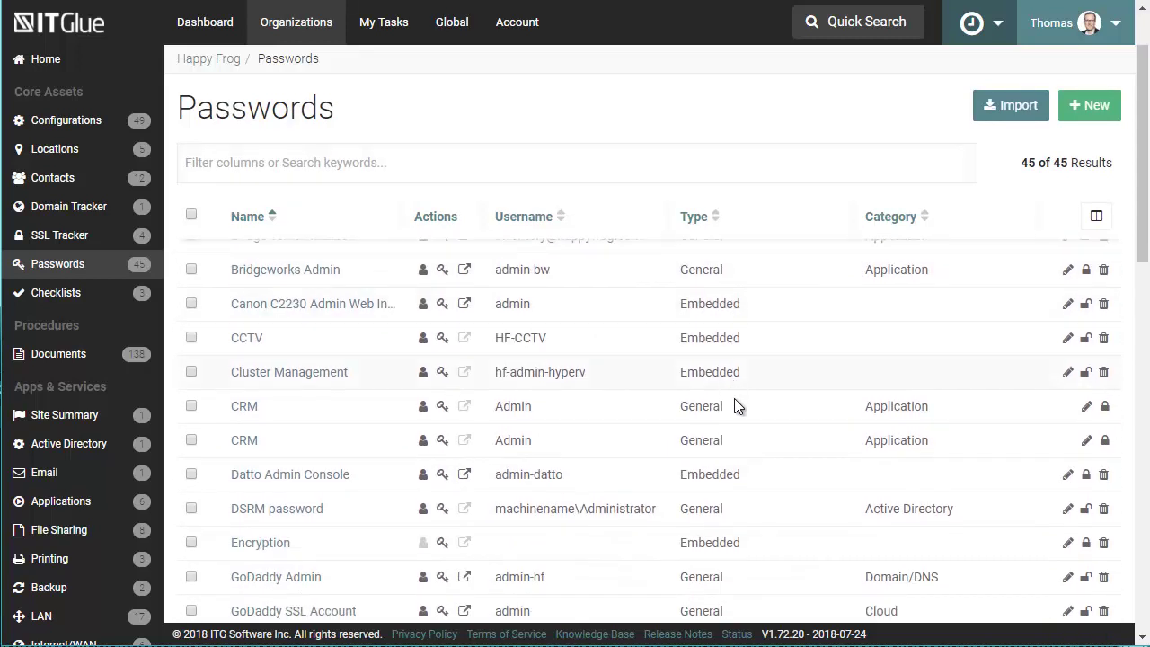
{"action": "scroll", "coordinate": [735, 400], "scroll_direction": "down", "scroll_amount": 4}
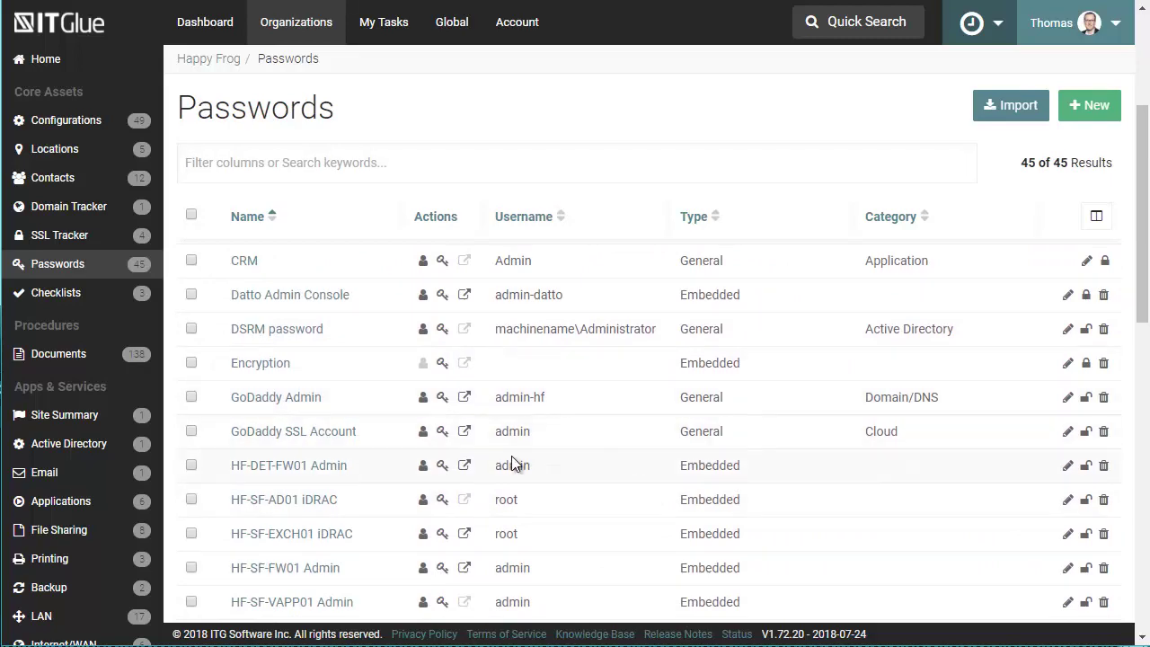
{"action": "left_click", "coordinate": [272, 401]}
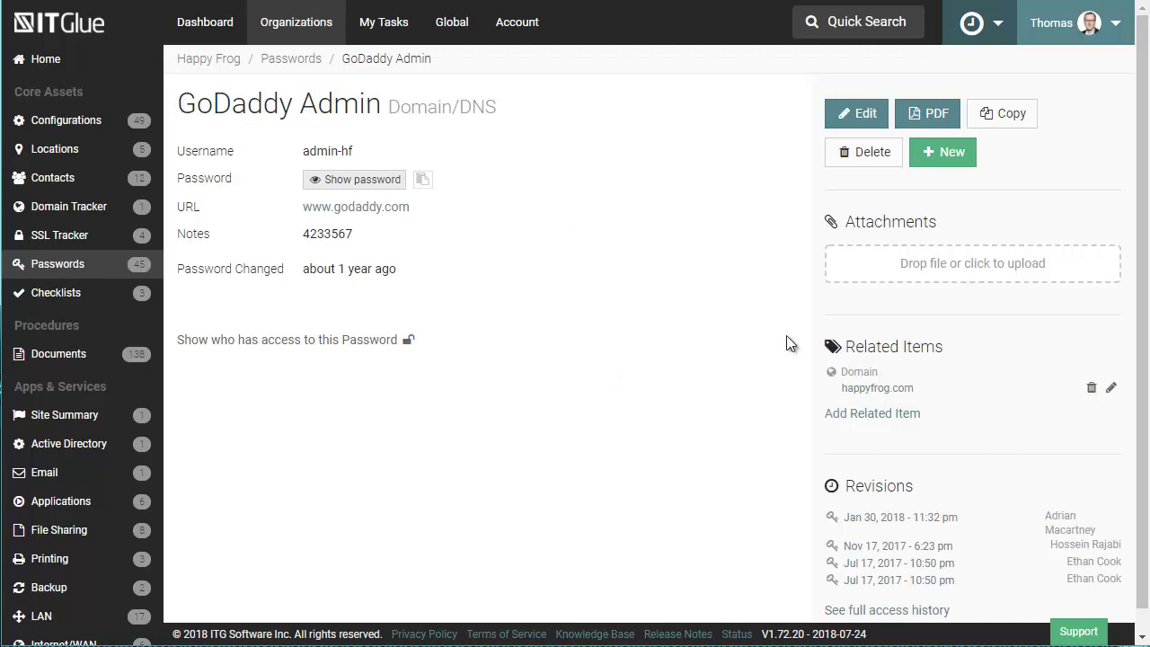
Follow GoDaddy Admin's related item to the happyfrog.com domain and return through the domain's related GoDaddy Admin password.
{"action": "triple_click", "coordinate": [957, 352]}
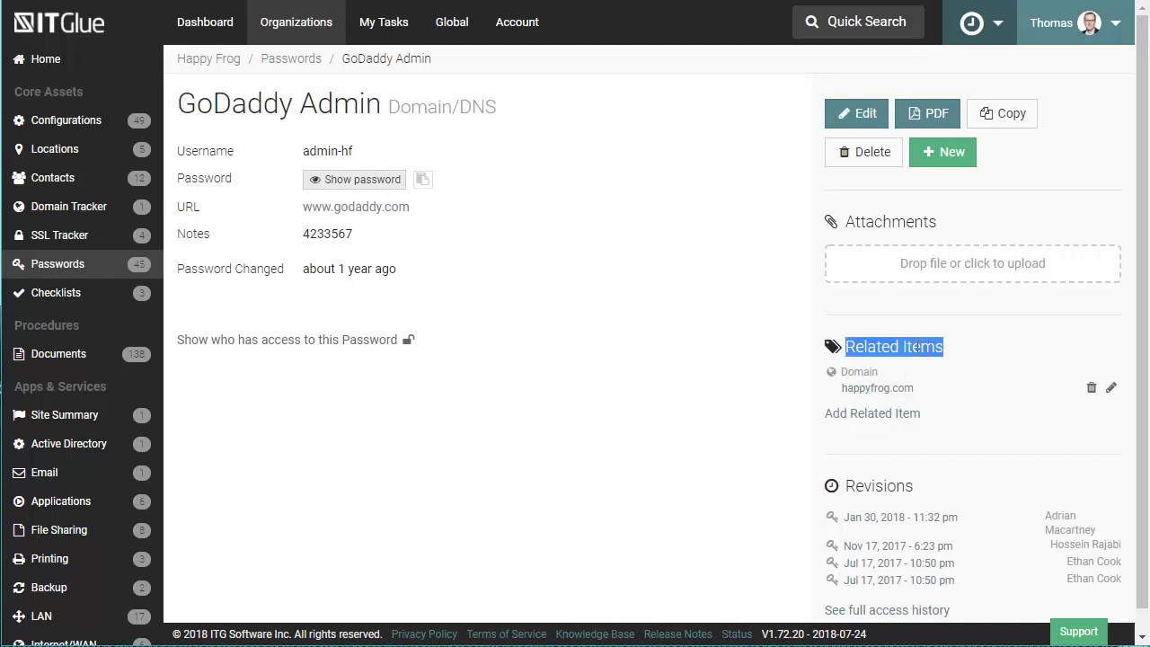
{"action": "left_click", "coordinate": [886, 387]}
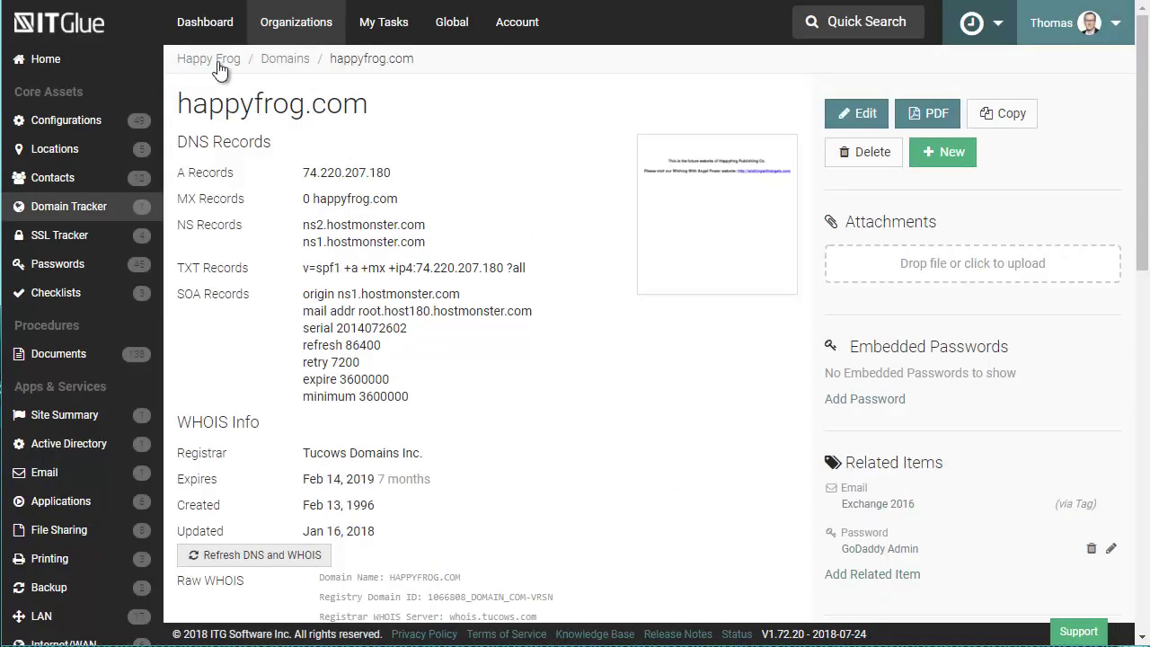
{"action": "scroll", "coordinate": [899, 485], "scroll_direction": "down", "scroll_amount": 1}
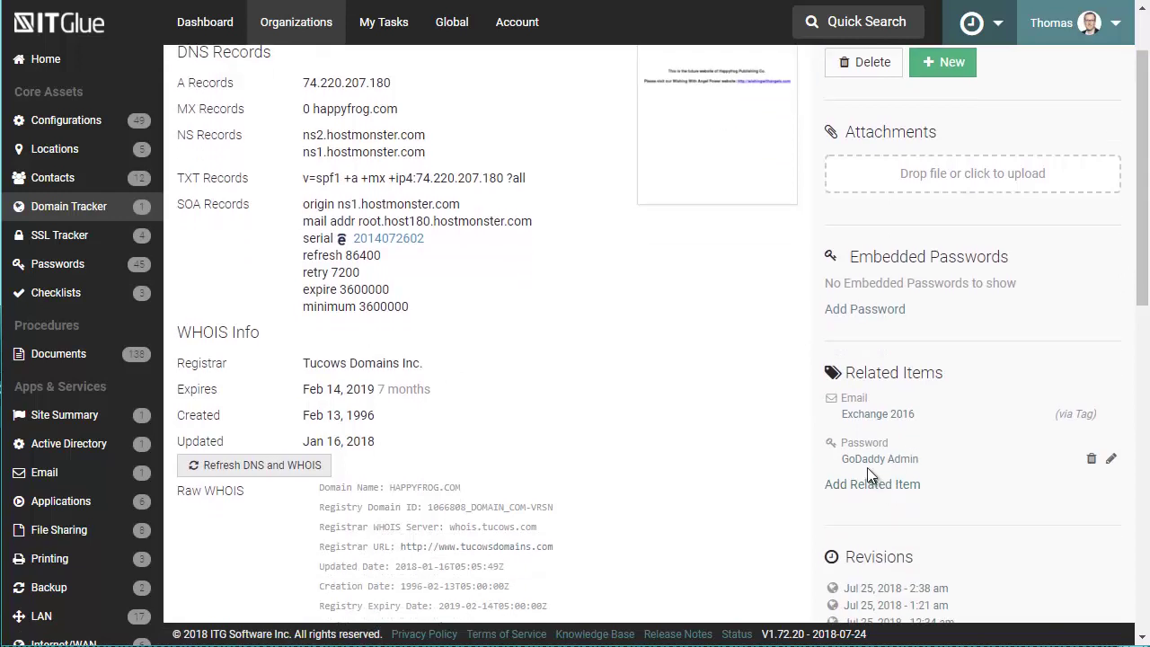
{"action": "left_click", "coordinate": [880, 460]}
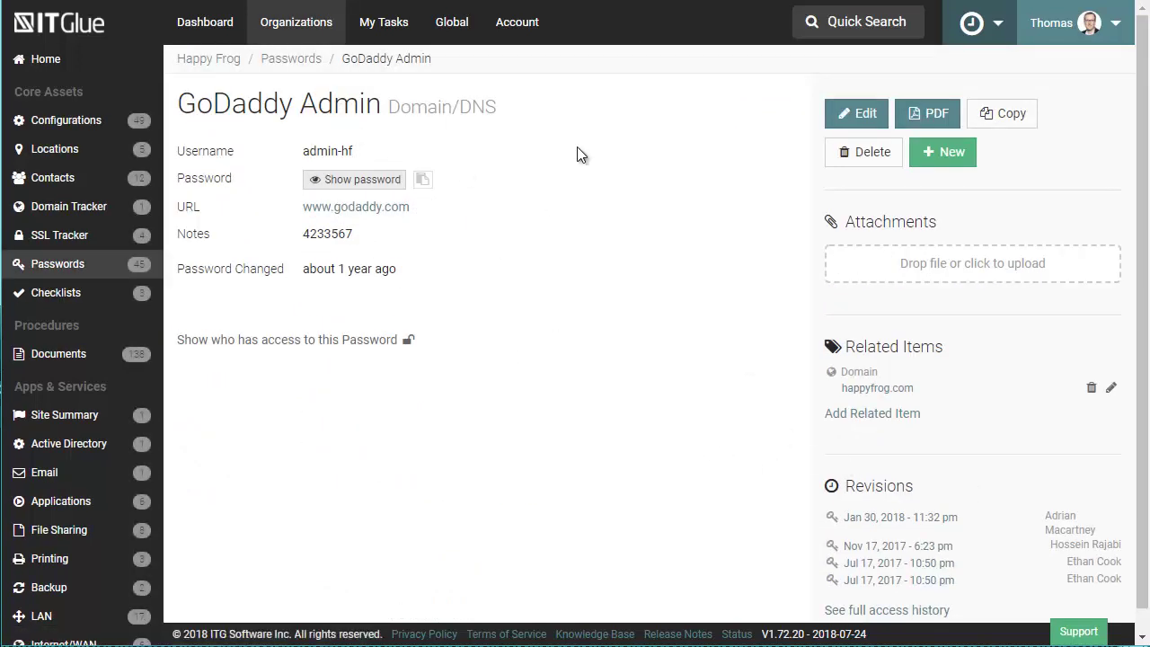
Search the IT Glue browser extension for "meraki happy" and launch Happy Frog's Meraki Dashboard Administrator login.
{"action": "mouse_move", "coordinate": [373, 153]}
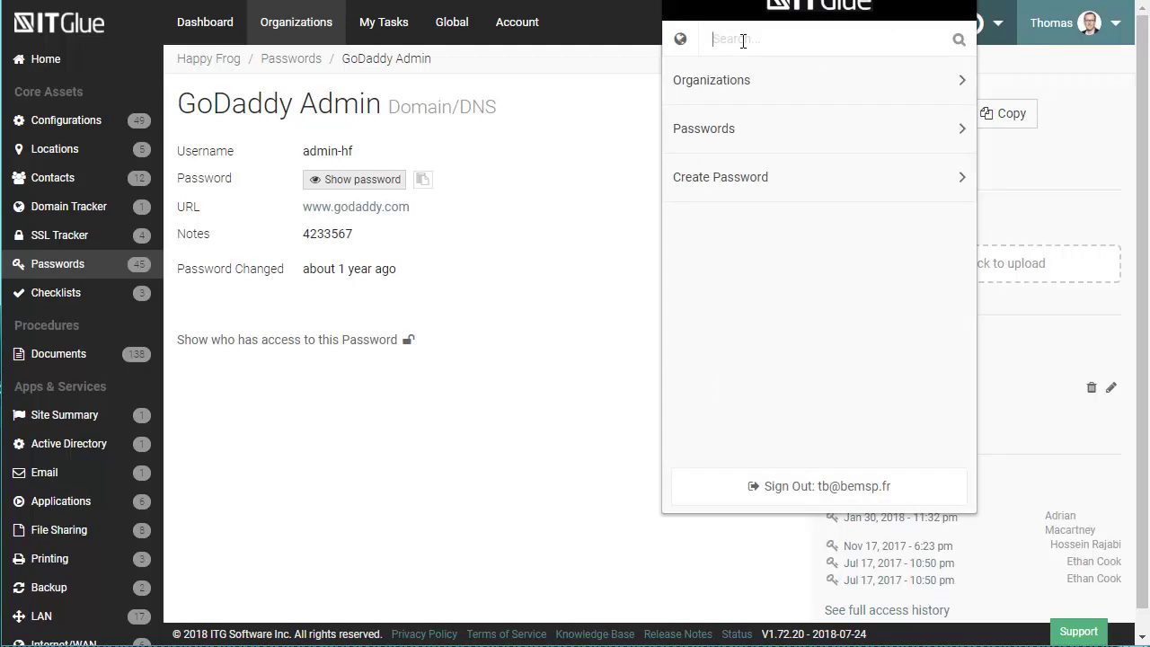
{"action": "type", "text": "meraki"}
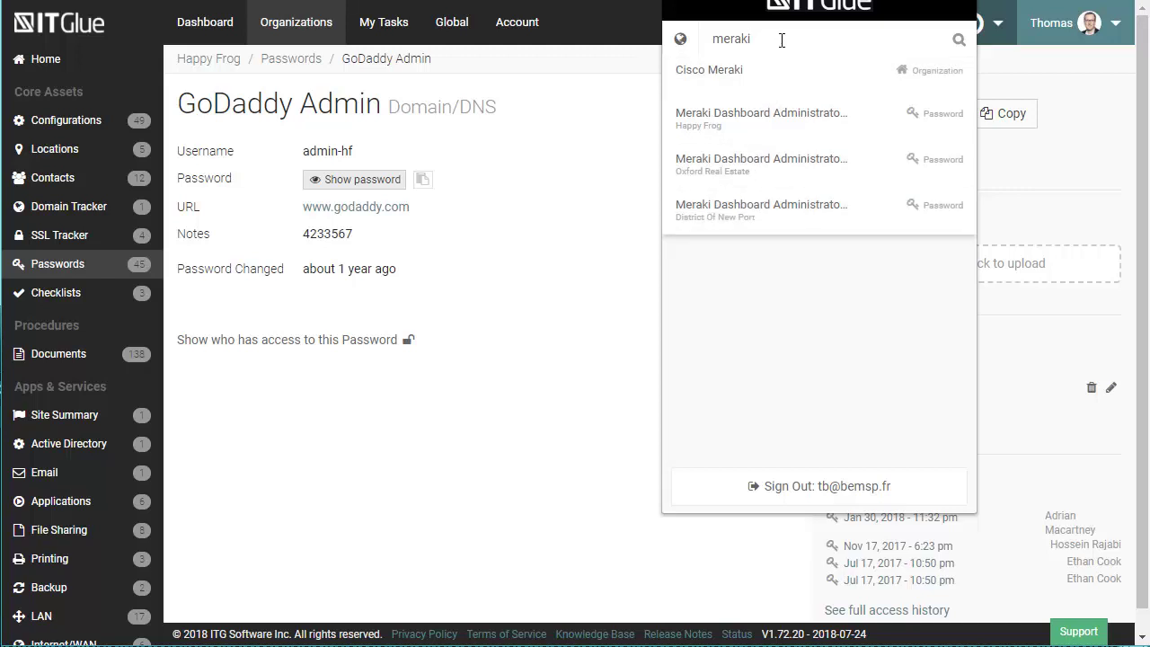
{"action": "type", "text": "happy"}
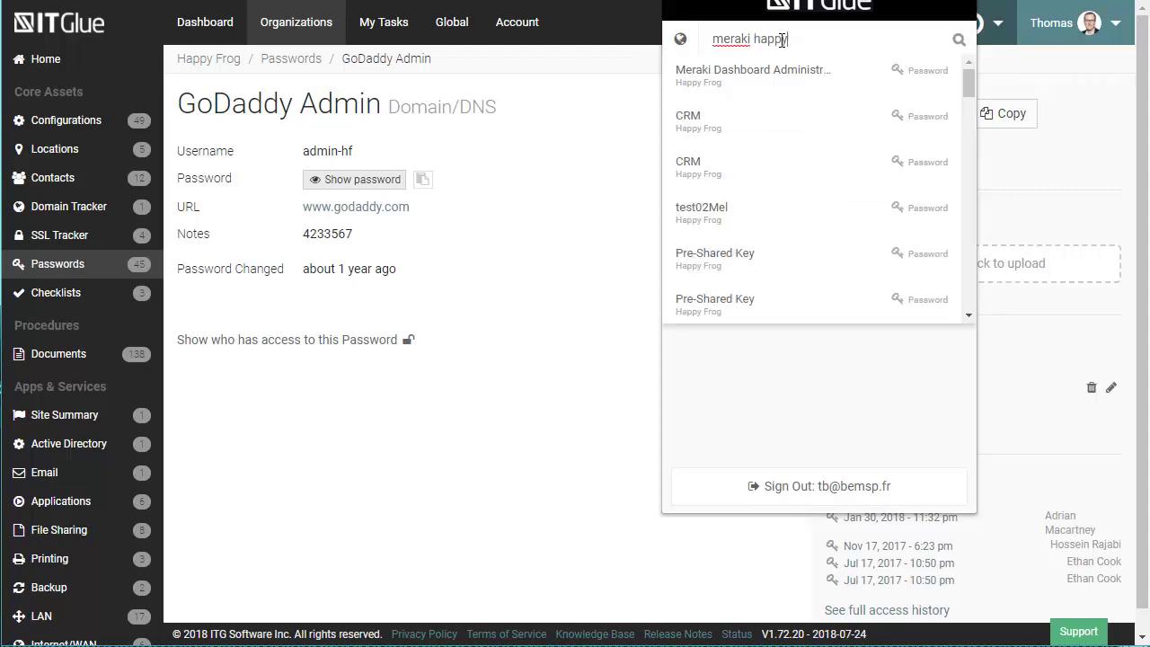
{"action": "left_click", "coordinate": [753, 82]}
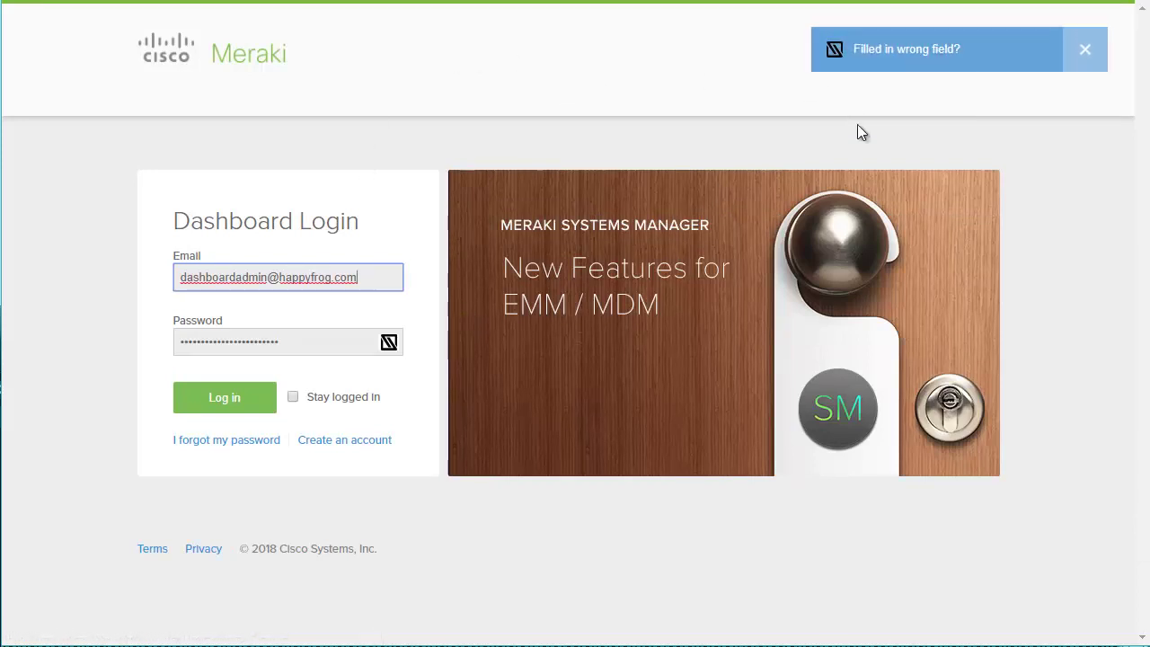
Show all saved Meraki Dashboard Administrator logins from the login form's password field and choose the District Of New Port entry.
{"action": "left_click", "coordinate": [390, 344]}
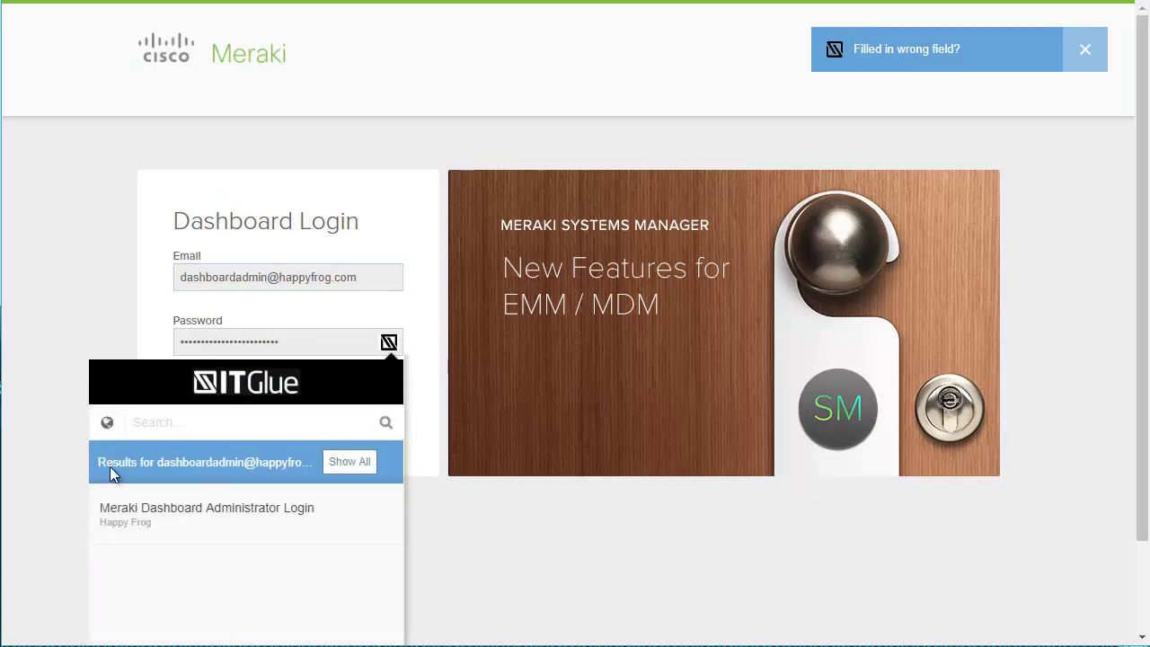
{"action": "left_click", "coordinate": [352, 464]}
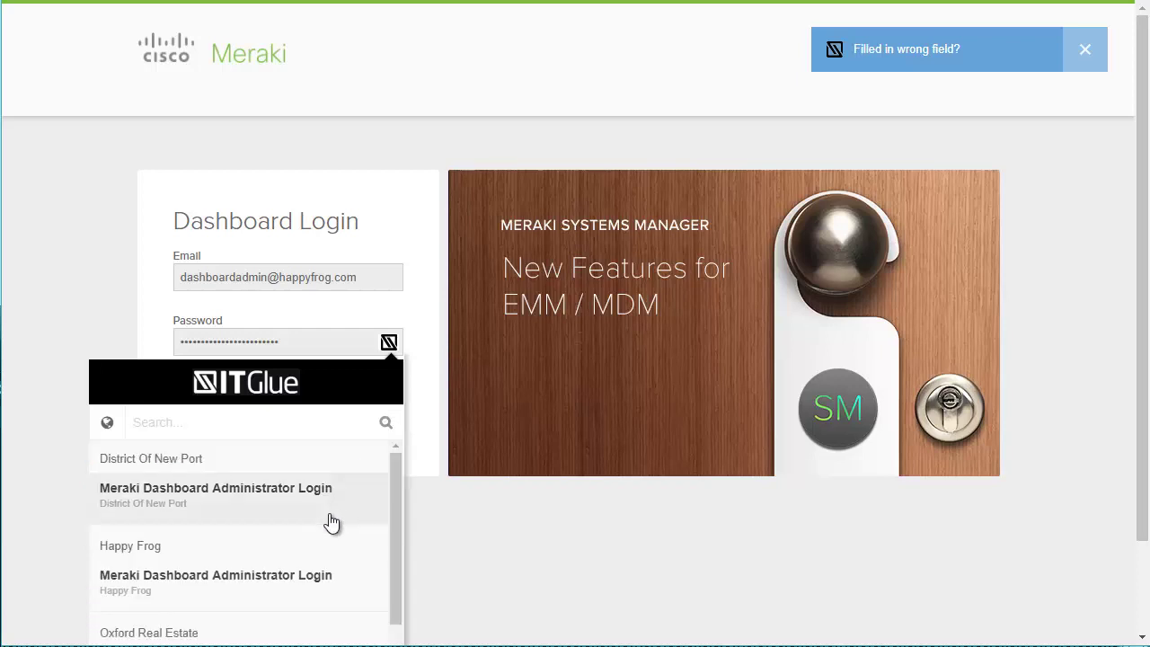
{"action": "scroll", "coordinate": [334, 524], "scroll_direction": "down", "scroll_amount": 1}
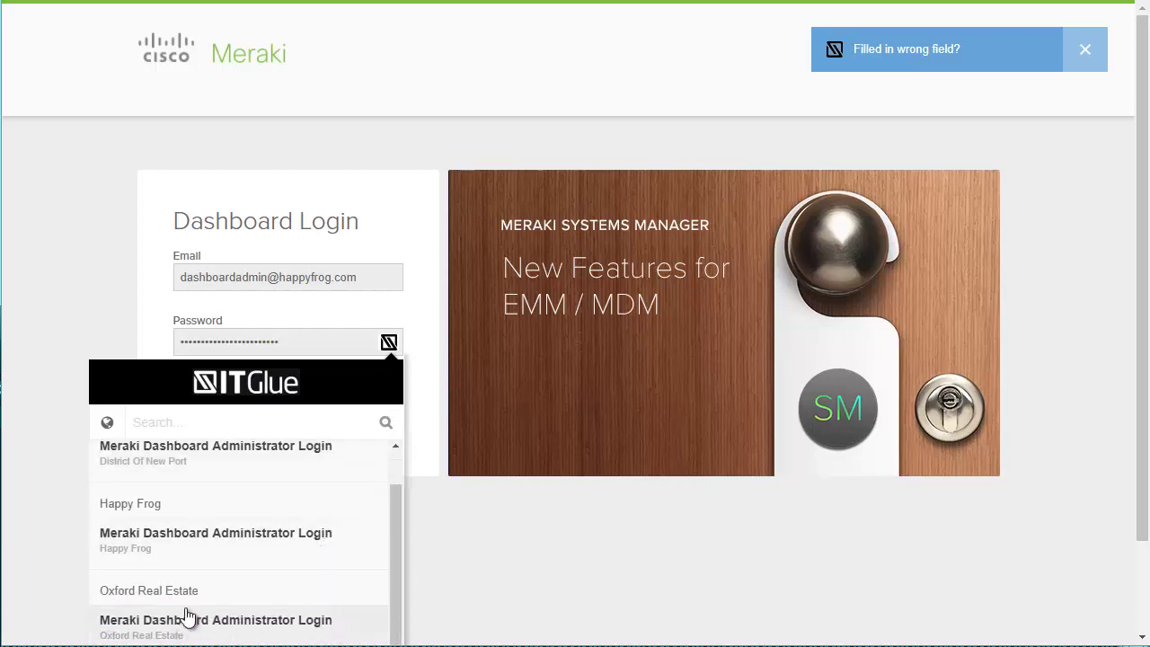
{"action": "scroll", "coordinate": [225, 554], "scroll_direction": "up", "scroll_amount": 1}
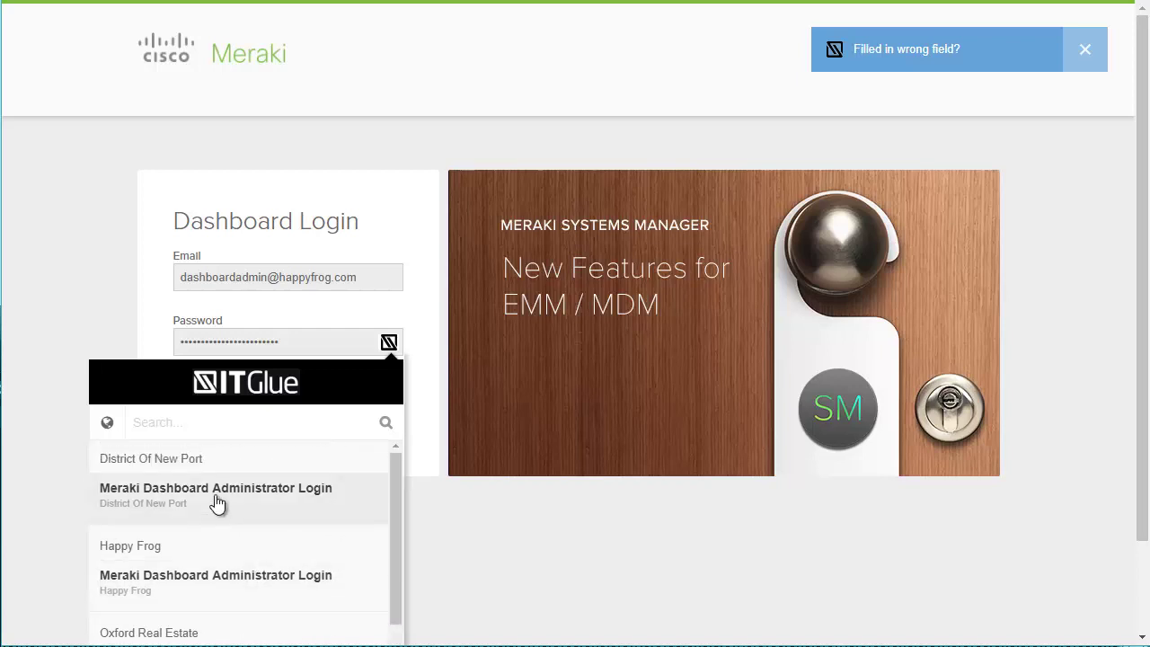
{"action": "left_click", "coordinate": [218, 500]}
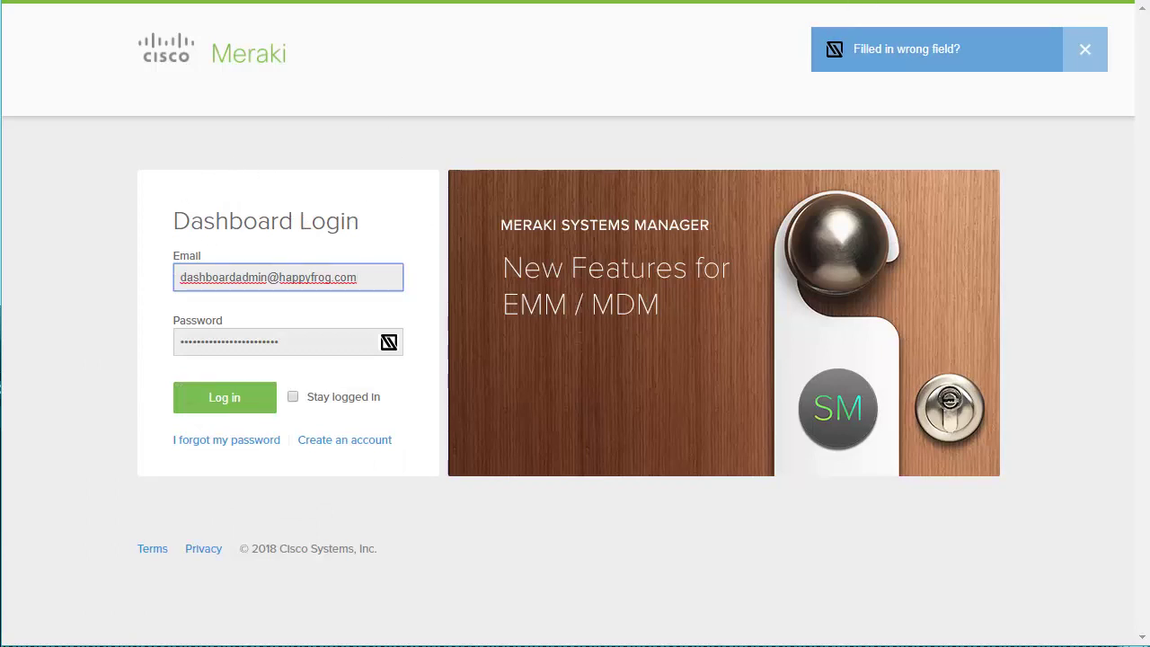
Browse the organizations in the IT Glue browser extension and open the Bridgeworks password list.
{"action": "left_click", "coordinate": [875, 0]}
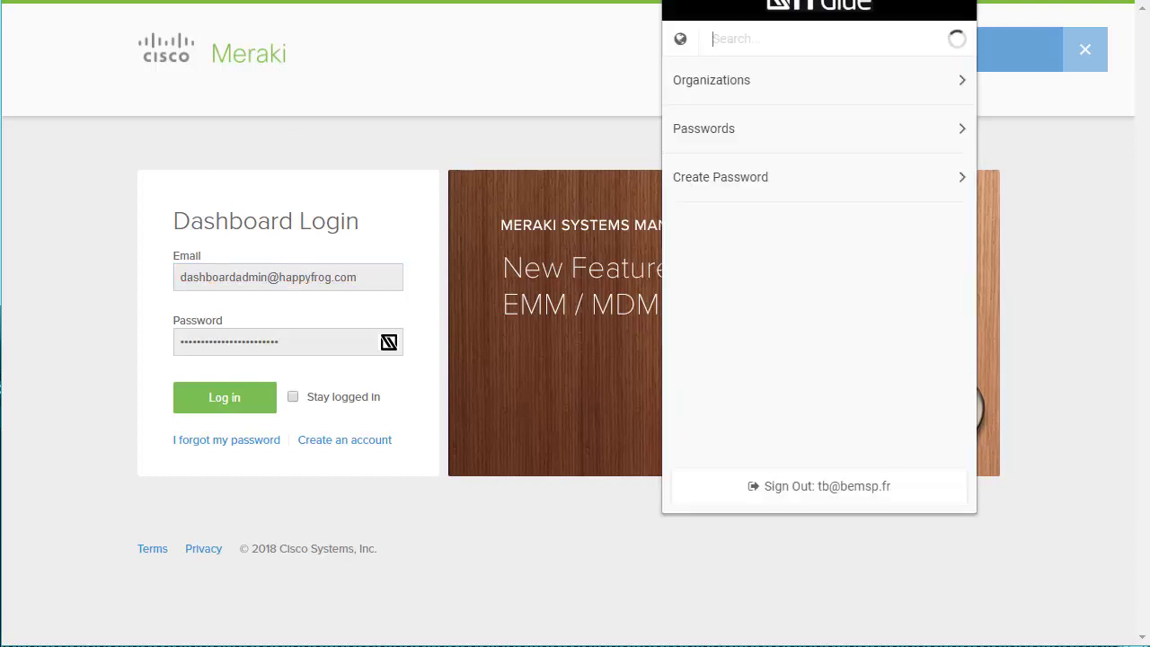
{"action": "left_click", "coordinate": [735, 85]}
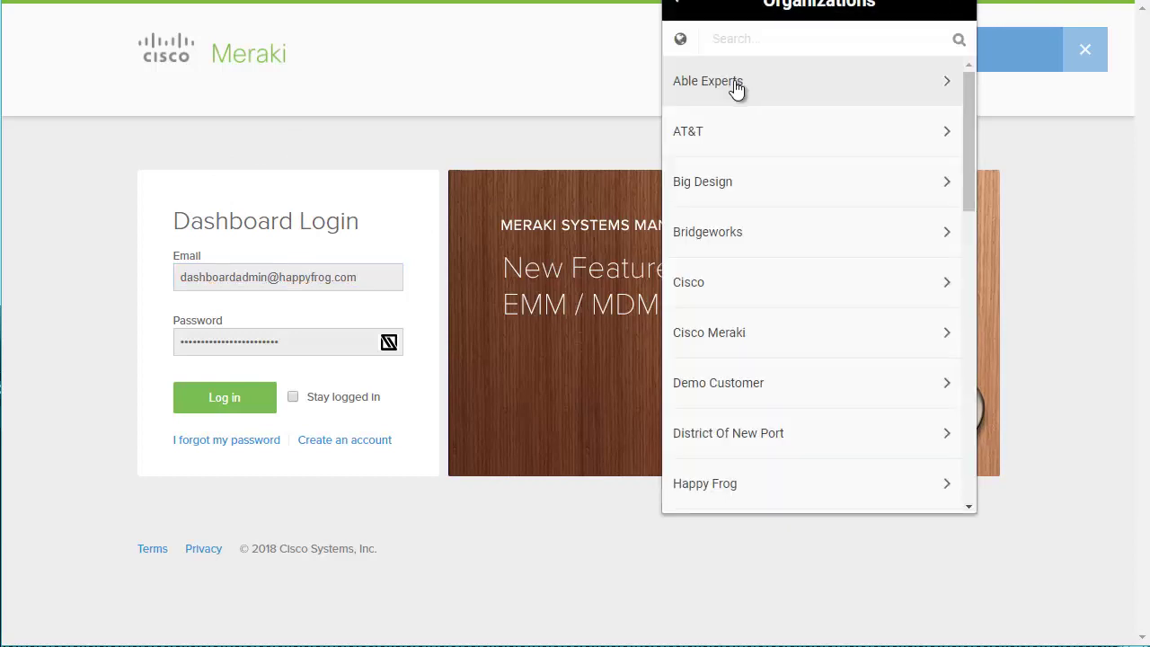
{"action": "left_click", "coordinate": [724, 238]}
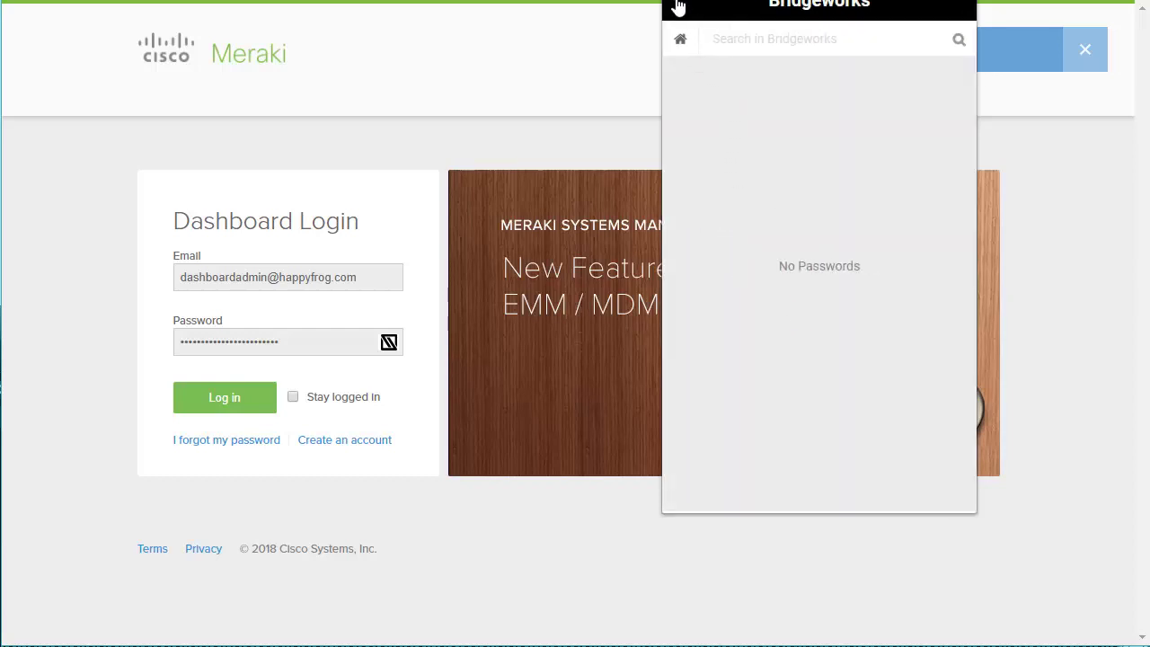
View the District Of New Port password list in the IT Glue extension and return to its home view.
{"action": "left_click", "coordinate": [676, 5]}
{"action": "scroll", "coordinate": [764, 369], "scroll_direction": "down", "scroll_amount": 3}
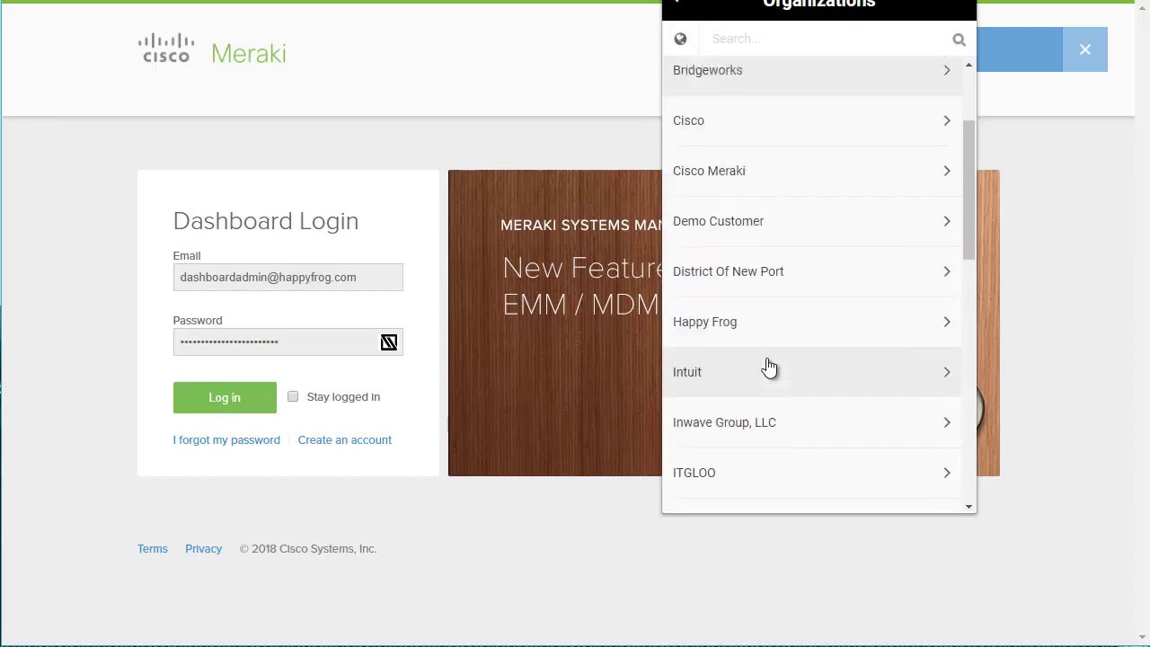
{"action": "left_click", "coordinate": [744, 253]}
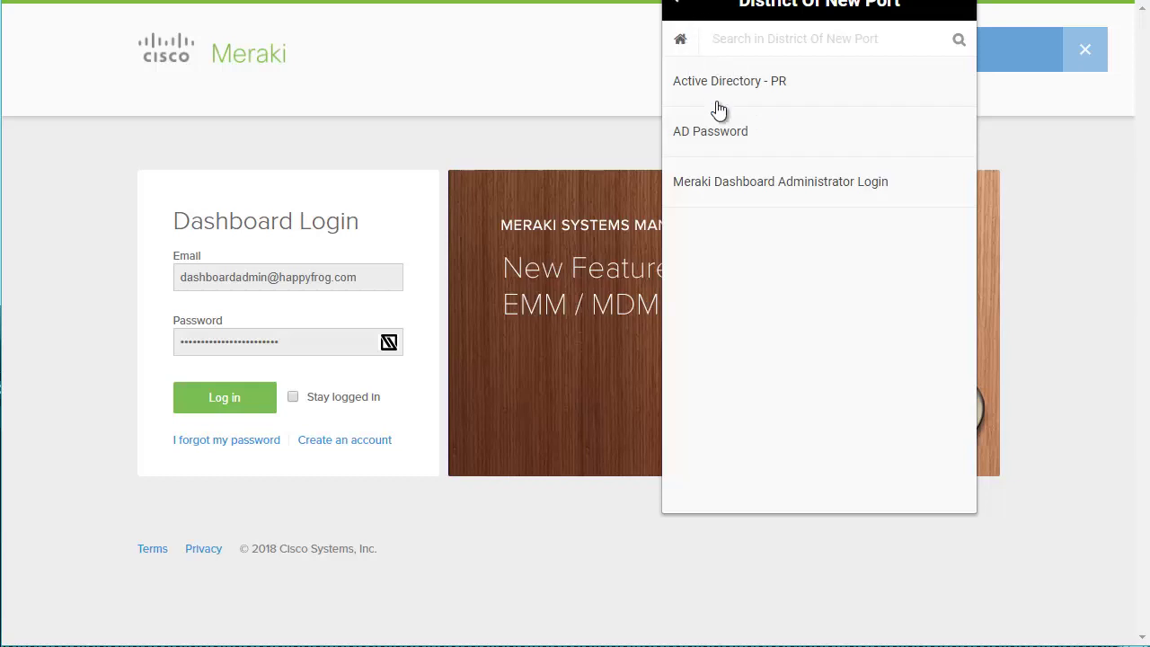
{"action": "left_click", "coordinate": [780, 41]}
{"action": "left_click", "coordinate": [676, 7]}
{"action": "left_click", "coordinate": [674, 8]}
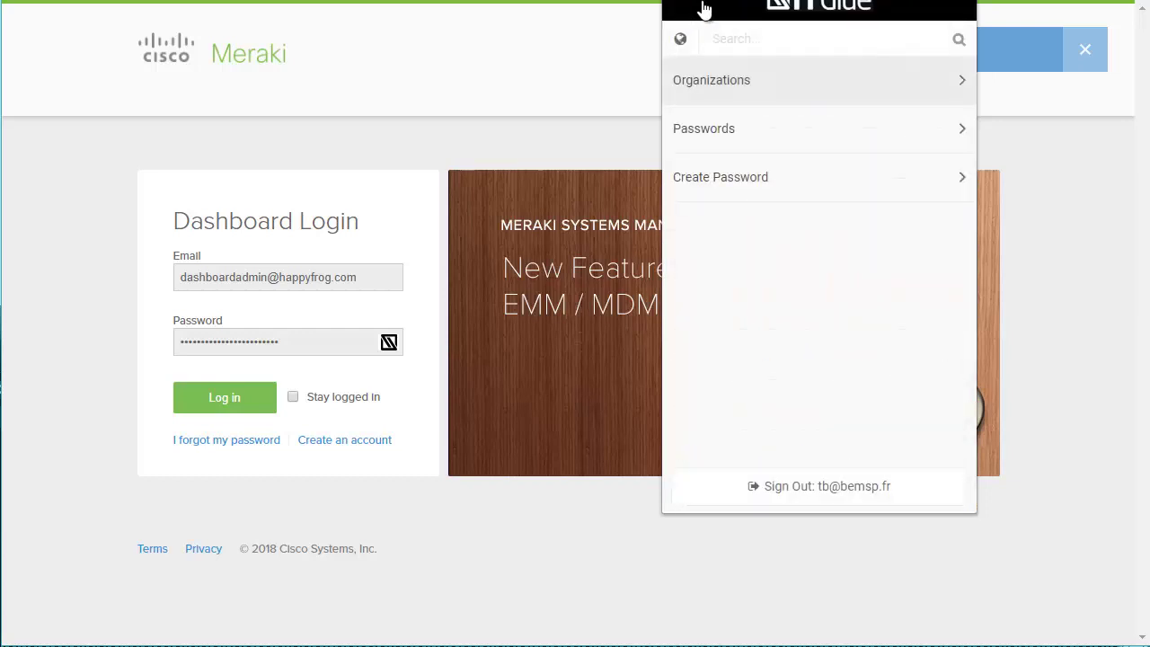
Start a new password entry in the IT Glue extension and regenerate its random password twice.
{"action": "left_click", "coordinate": [739, 184]}
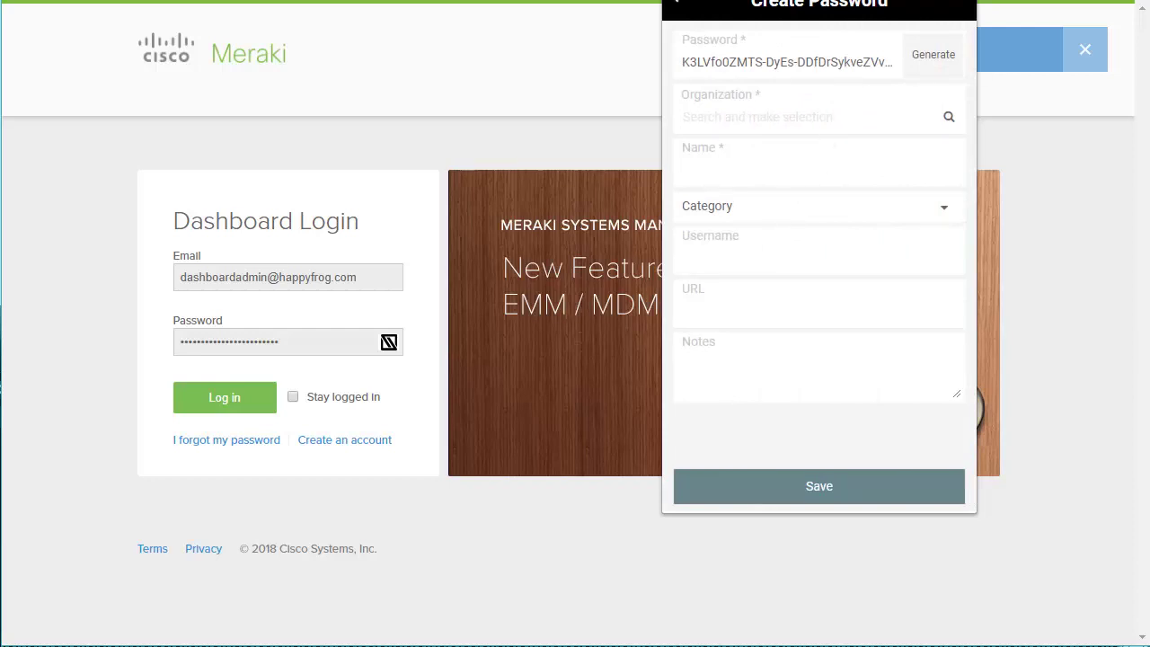
{"action": "left_click", "coordinate": [814, 61]}
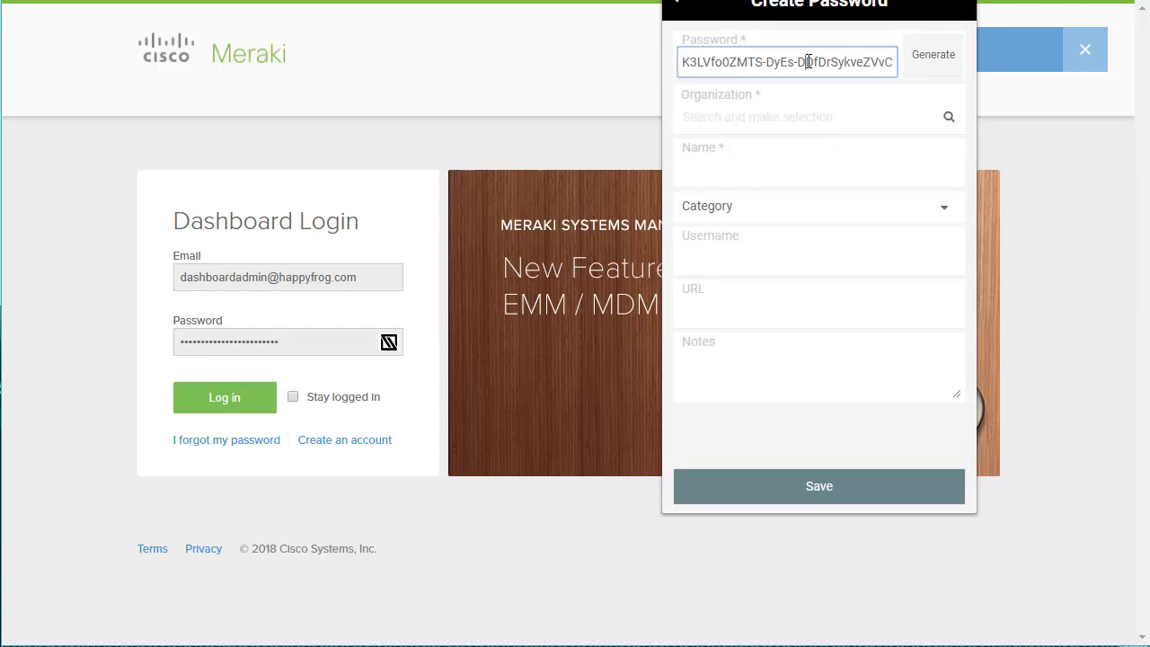
{"action": "left_click", "coordinate": [934, 56]}
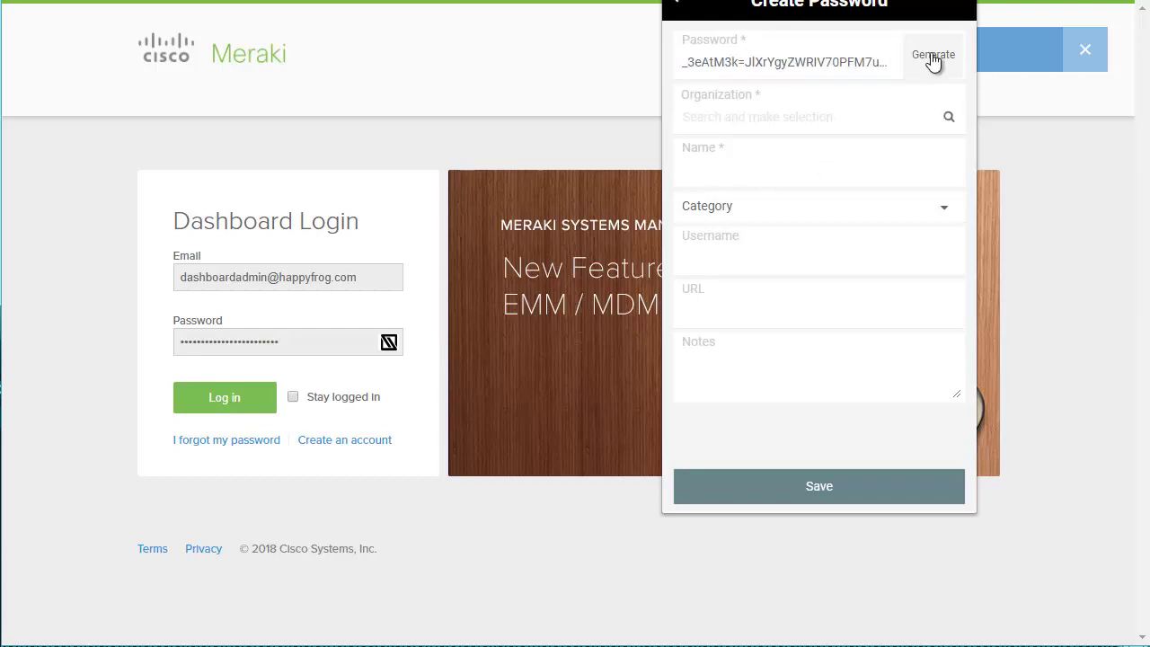
{"action": "left_click", "coordinate": [934, 58]}
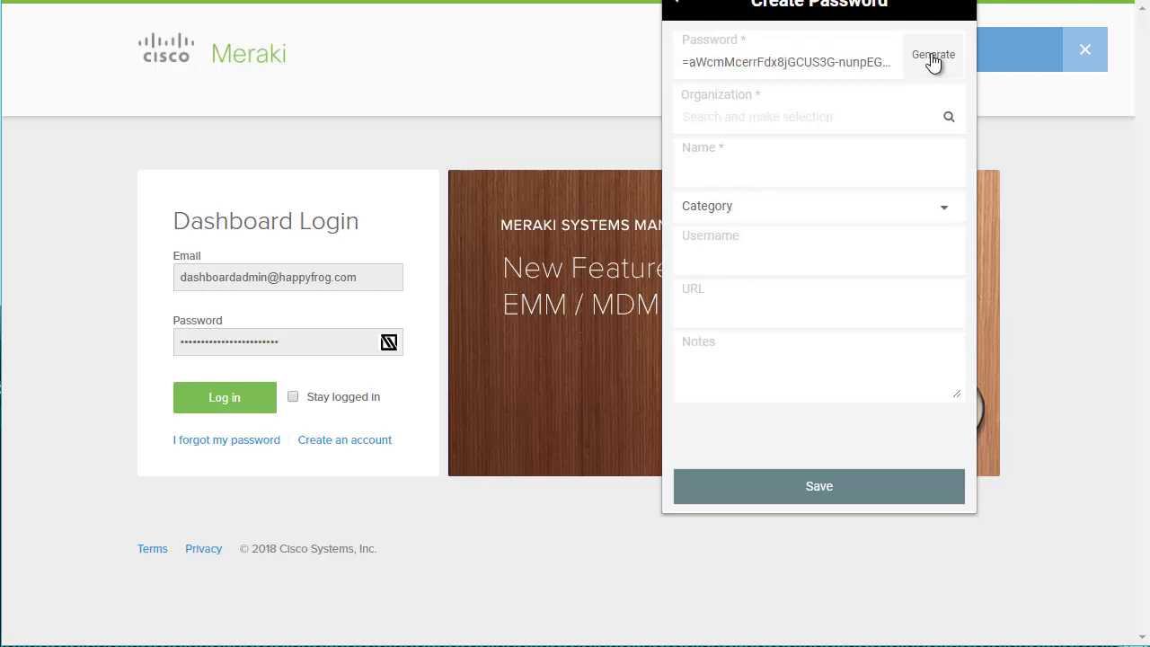
Review the organization, name and category fields of the new password entry and leave it without saving.
{"action": "left_click", "coordinate": [790, 116]}
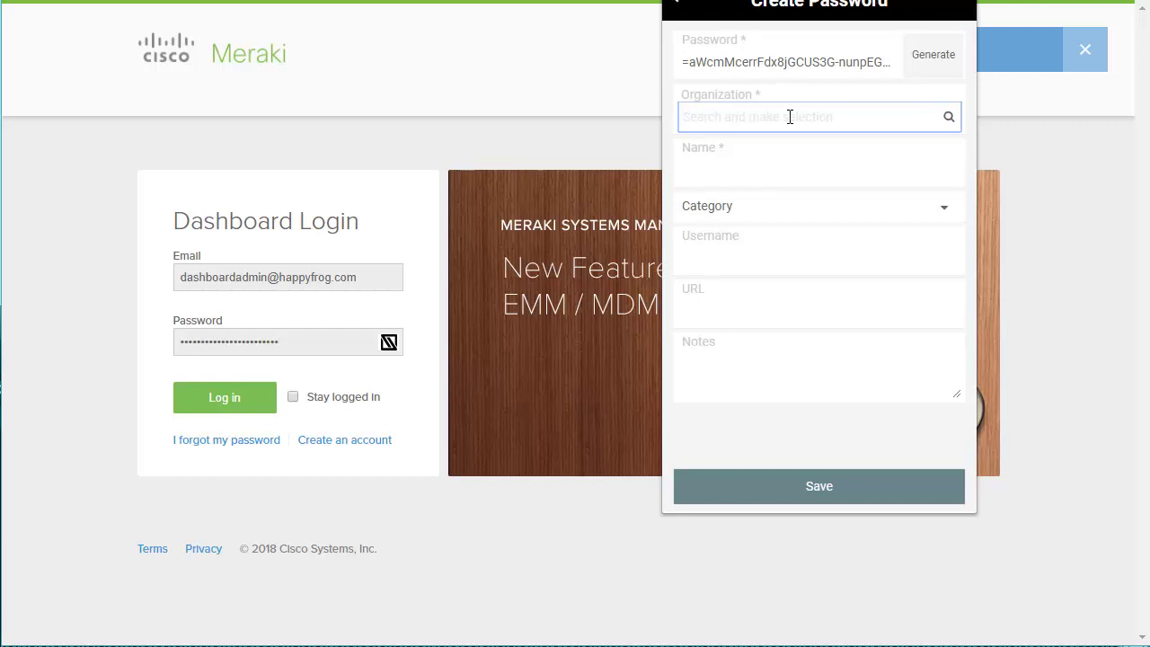
{"action": "left_click", "coordinate": [770, 182]}
{"action": "left_click", "coordinate": [768, 214]}
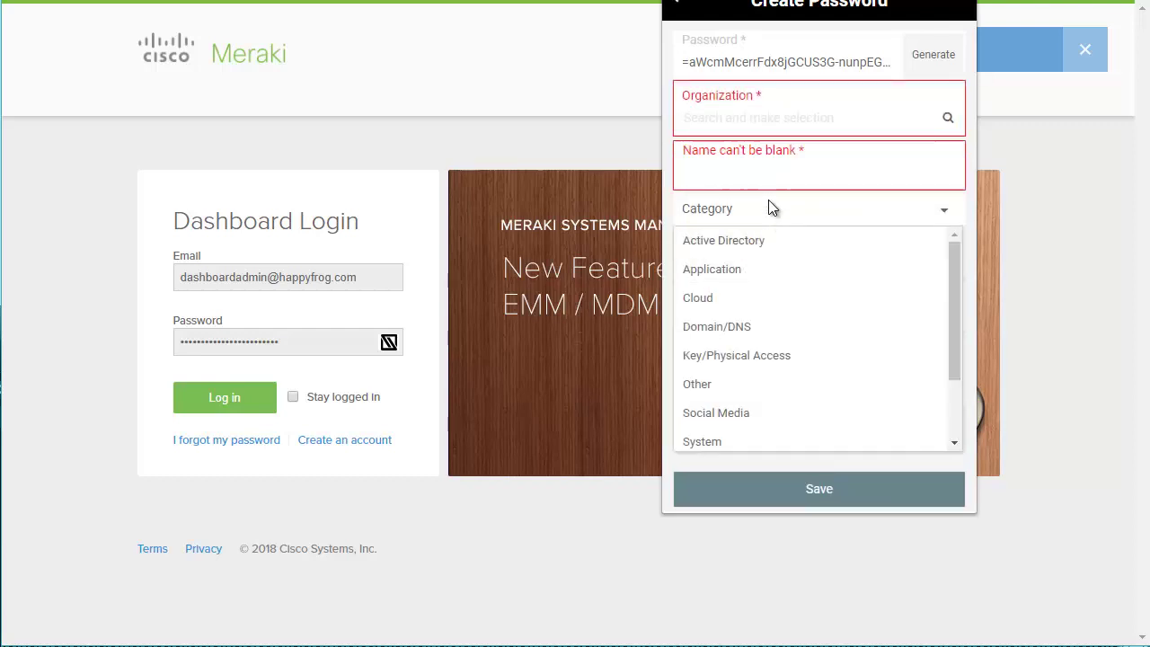
{"action": "left_click", "coordinate": [787, 160]}
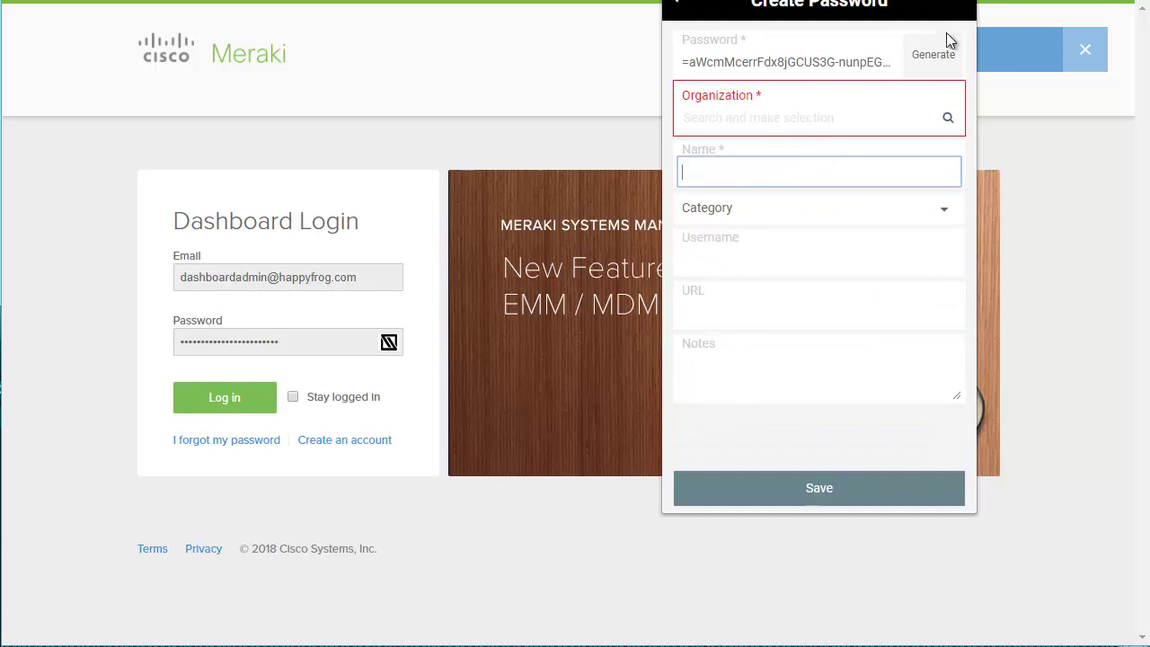
{"action": "key", "text": "Escape"}
{"action": "key", "text": "ctrl+shift+l"}
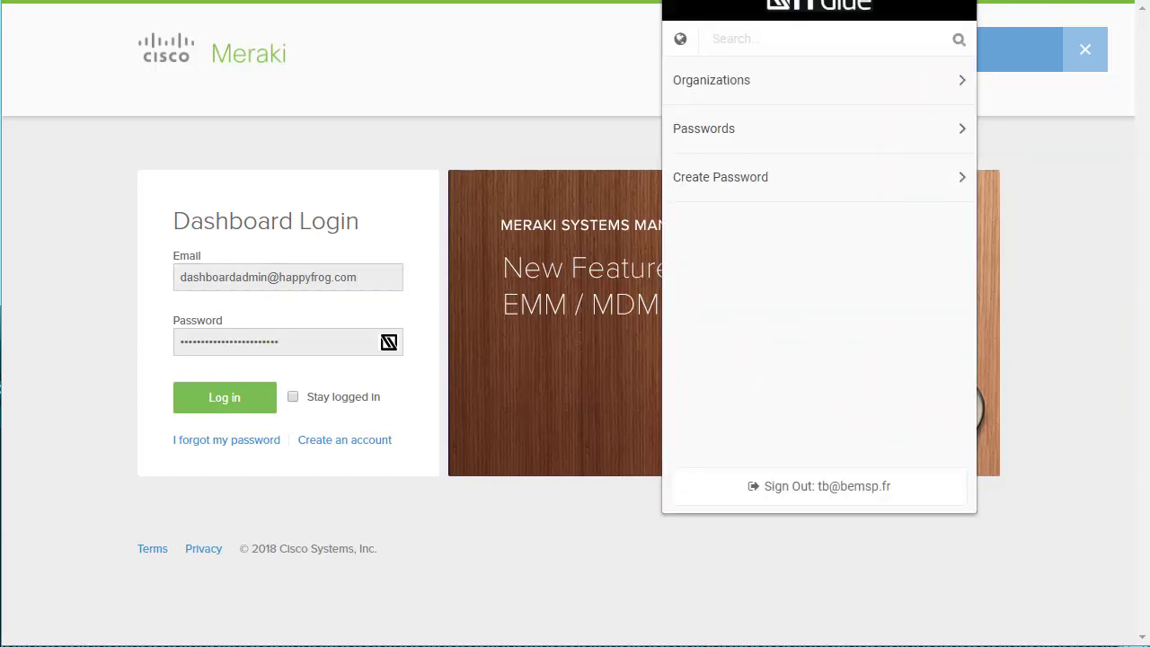
Switch back to IT Glue and open Happy Frog's VP Operations contact record.
{"action": "left_click", "coordinate": [522, 72]}
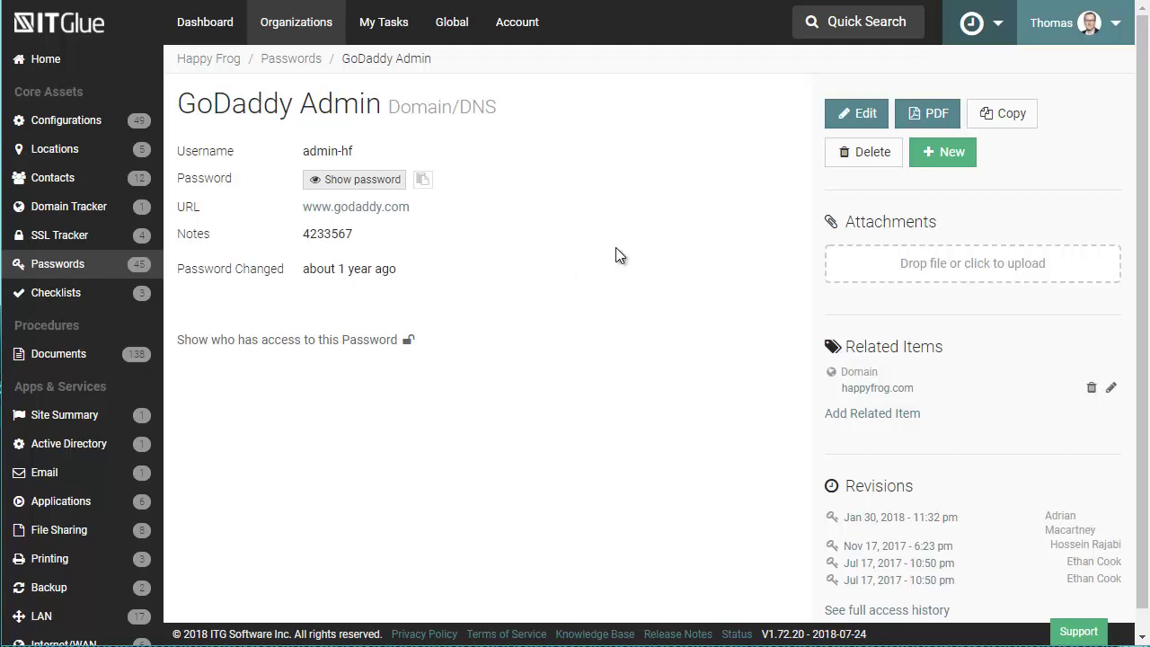
{"action": "left_click", "coordinate": [54, 264]}
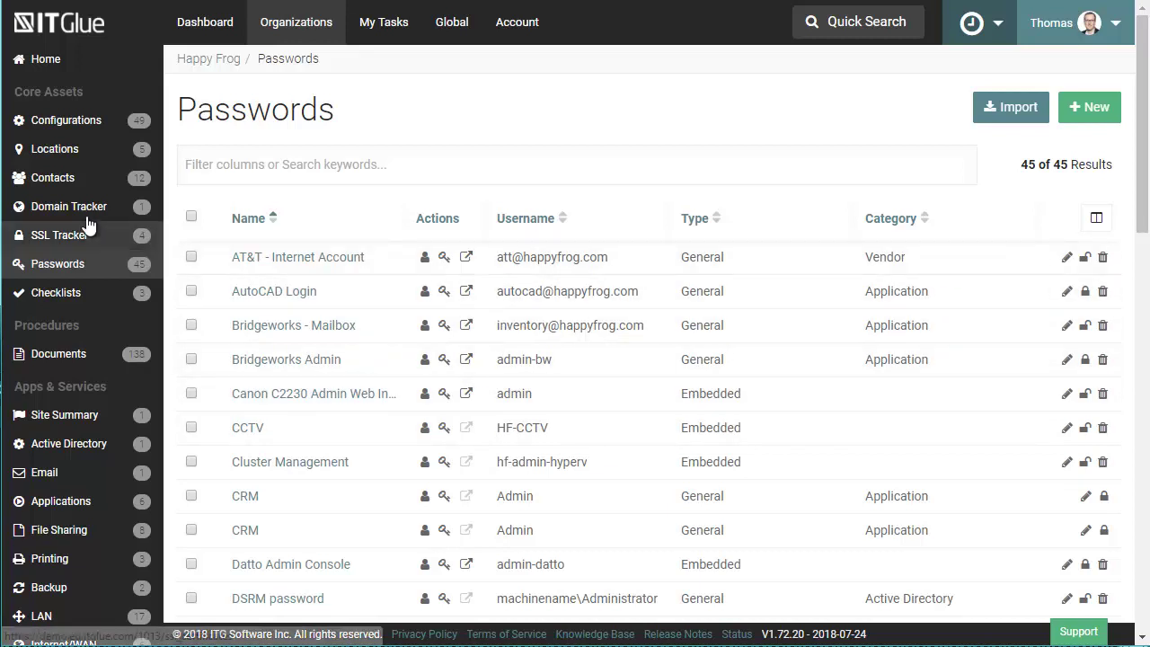
{"action": "left_click", "coordinate": [43, 179]}
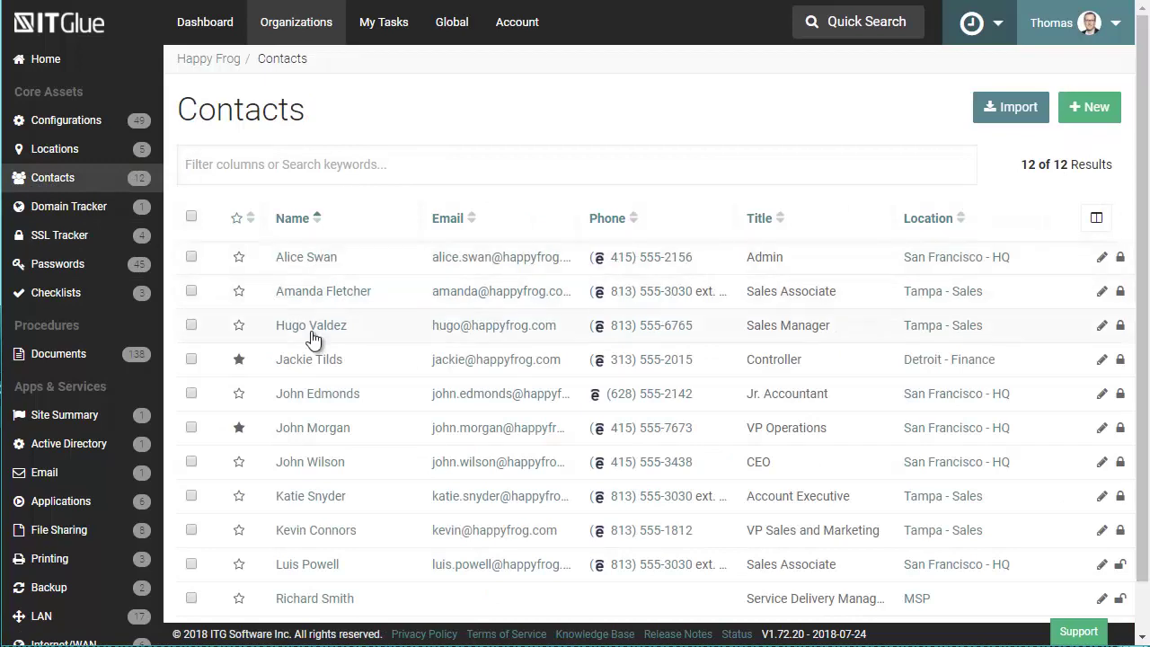
{"action": "left_click", "coordinate": [313, 428]}
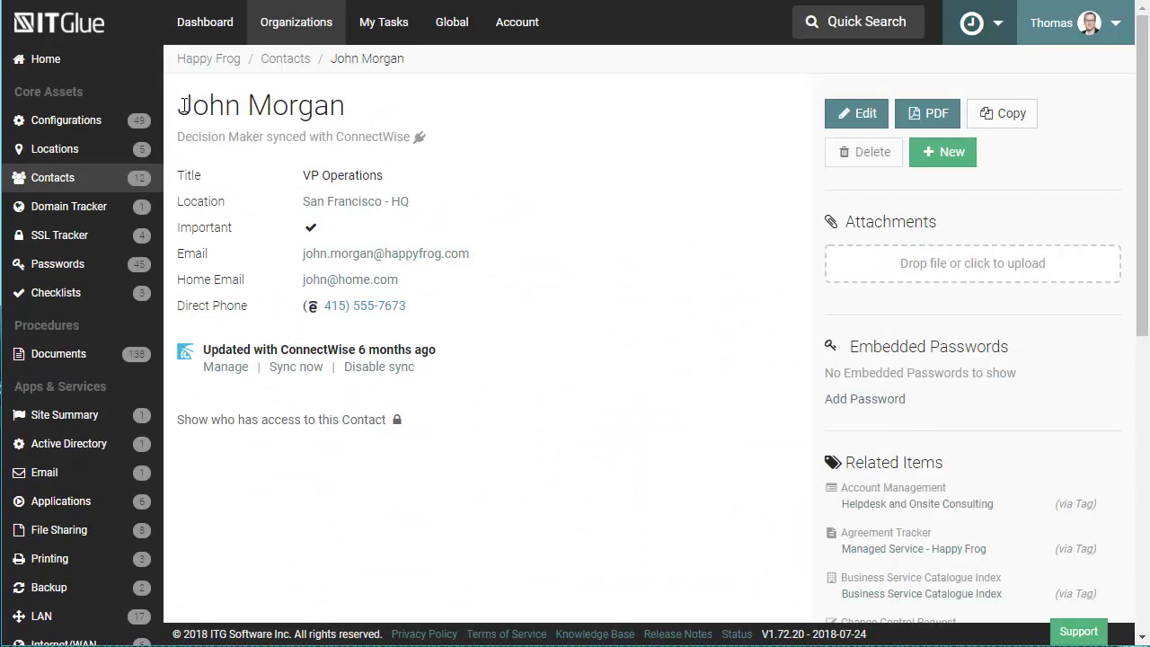
Open the new embedded password form on the VP Operations contact and review its fields.
{"action": "left_click_drag", "start_coordinate": [178, 105], "coordinate": [333, 107]}
{"action": "left_click", "coordinate": [330, 111]}
{"action": "left_click", "coordinate": [879, 401]}
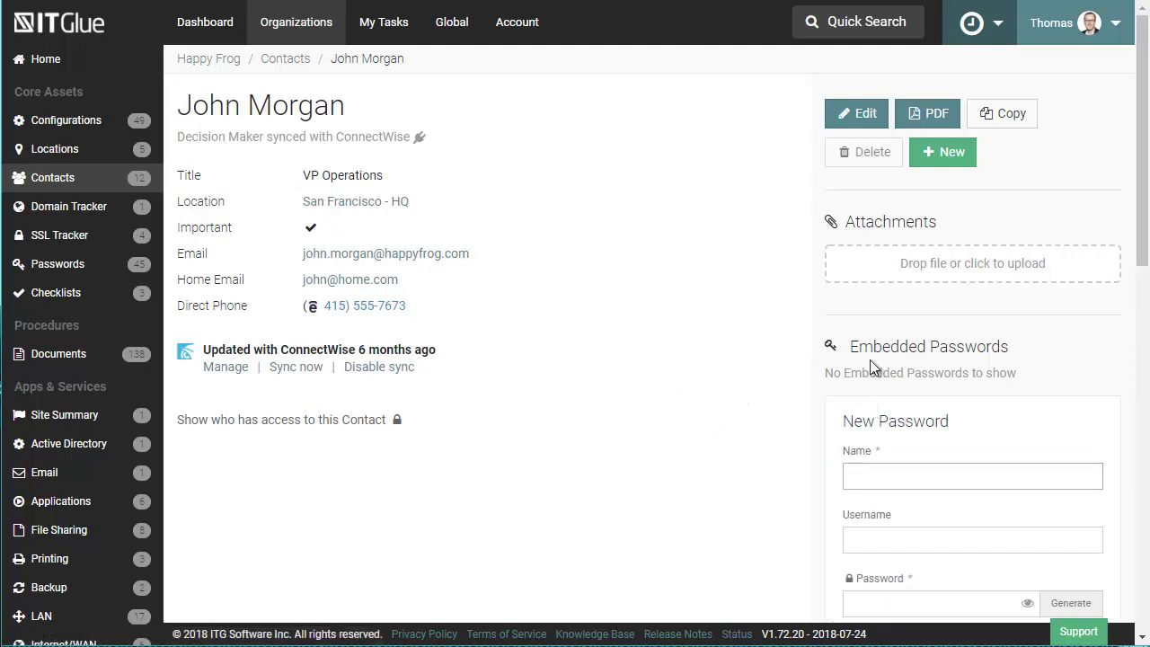
{"action": "scroll", "coordinate": [1003, 427], "scroll_direction": "down", "scroll_amount": 2}
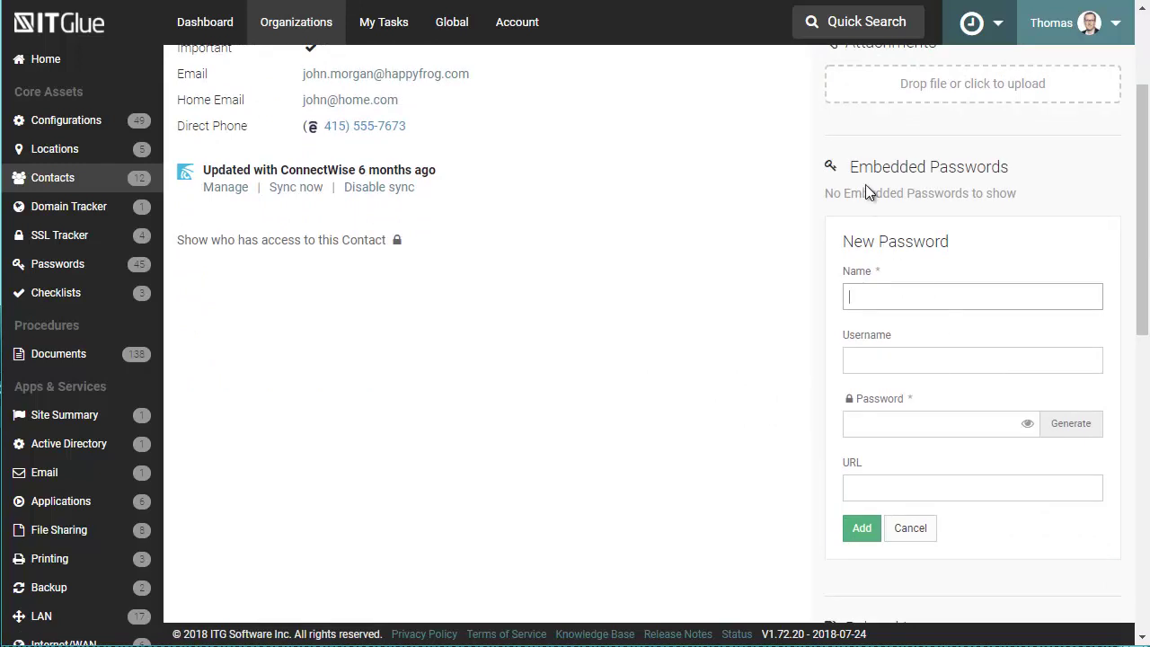
{"action": "left_click", "coordinate": [896, 426]}
{"action": "left_click", "coordinate": [726, 419]}
{"action": "scroll", "coordinate": [692, 382], "scroll_direction": "up", "scroll_amount": 5}
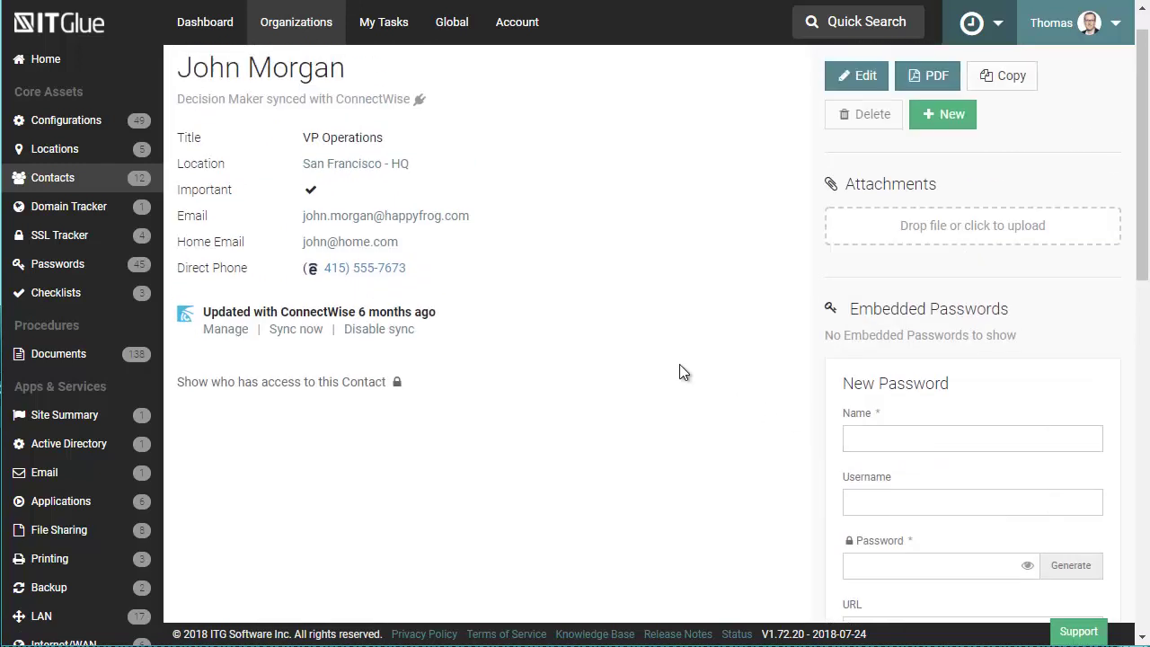
Open Happy Frog's Controller contact and follow its embedded email password to the full password record.
{"action": "left_click", "coordinate": [52, 177]}
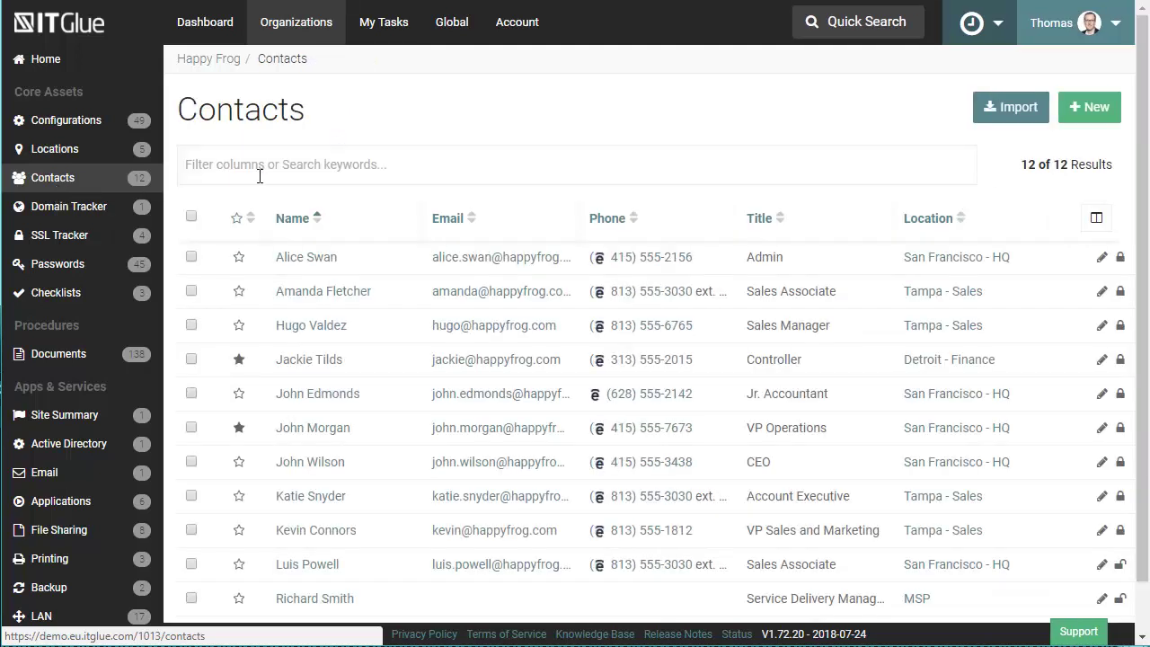
{"action": "left_click", "coordinate": [311, 361]}
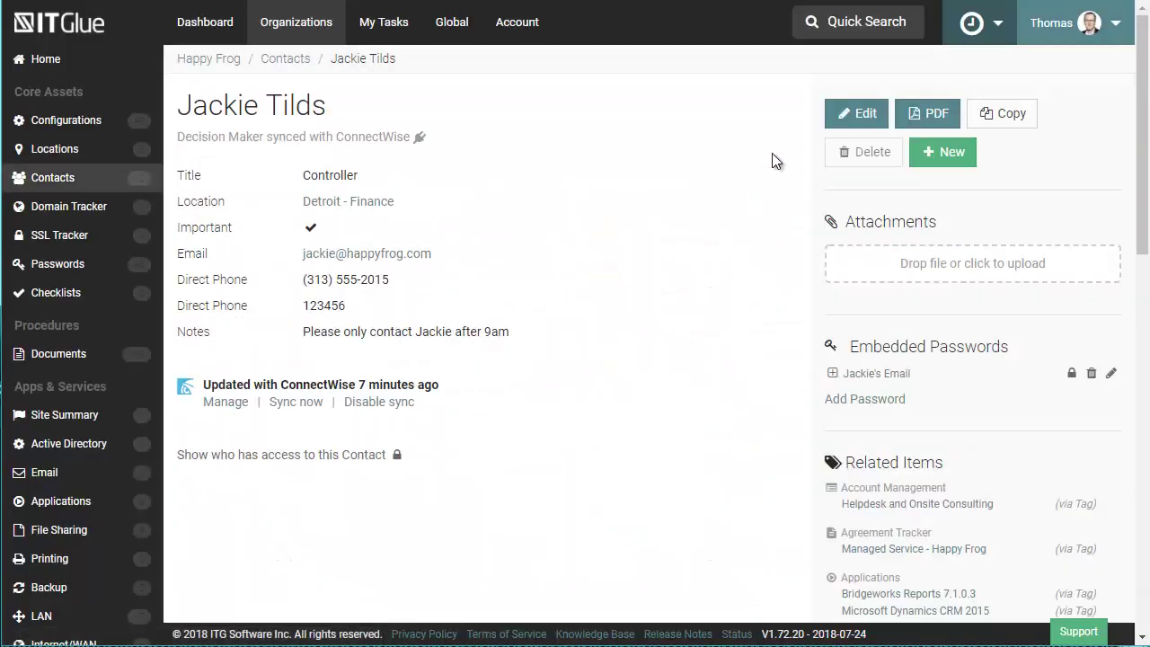
{"action": "left_click", "coordinate": [835, 374]}
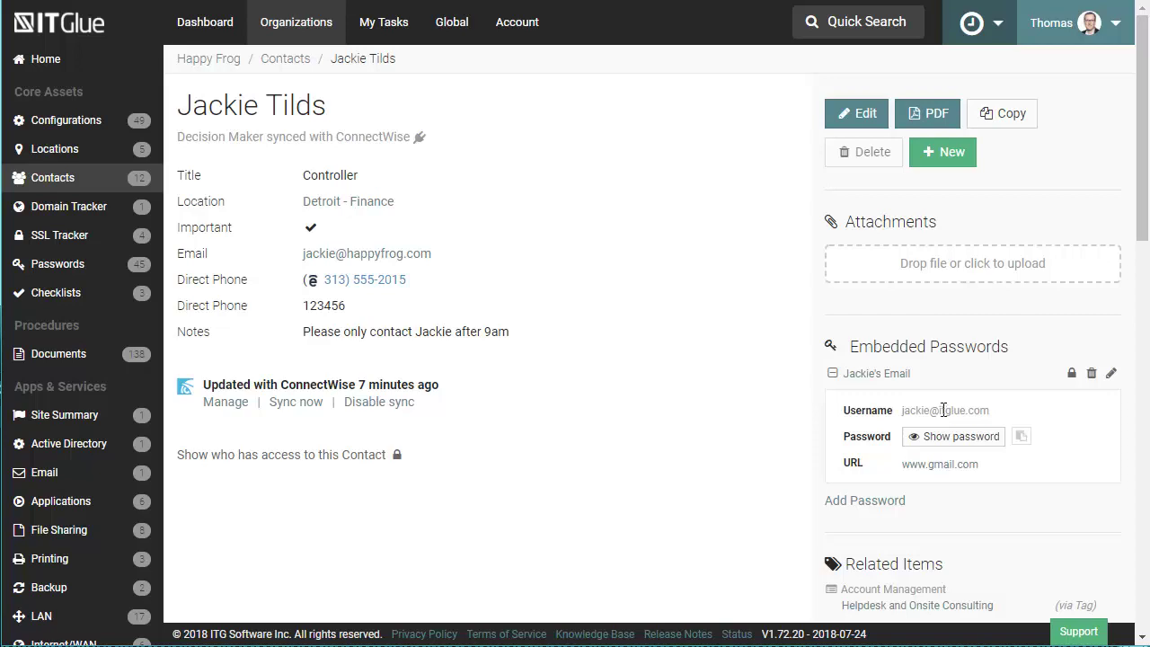
{"action": "left_click", "coordinate": [878, 378]}
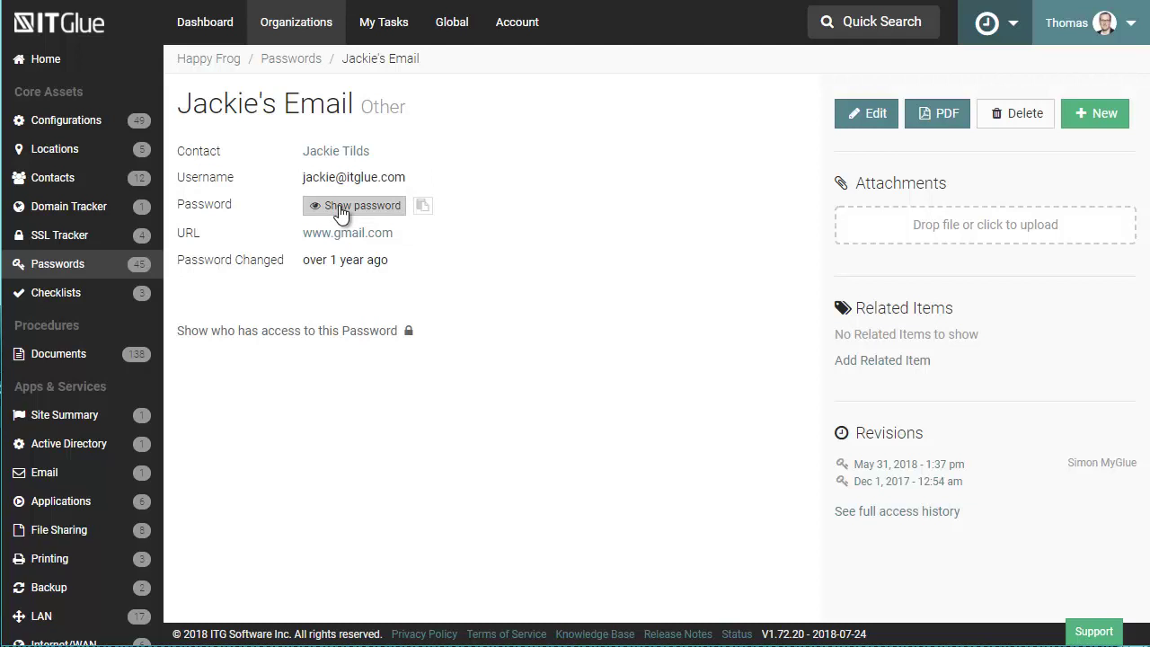
Show who has access to the embedded email password and review its revision history.
{"action": "left_click", "coordinate": [195, 340]}
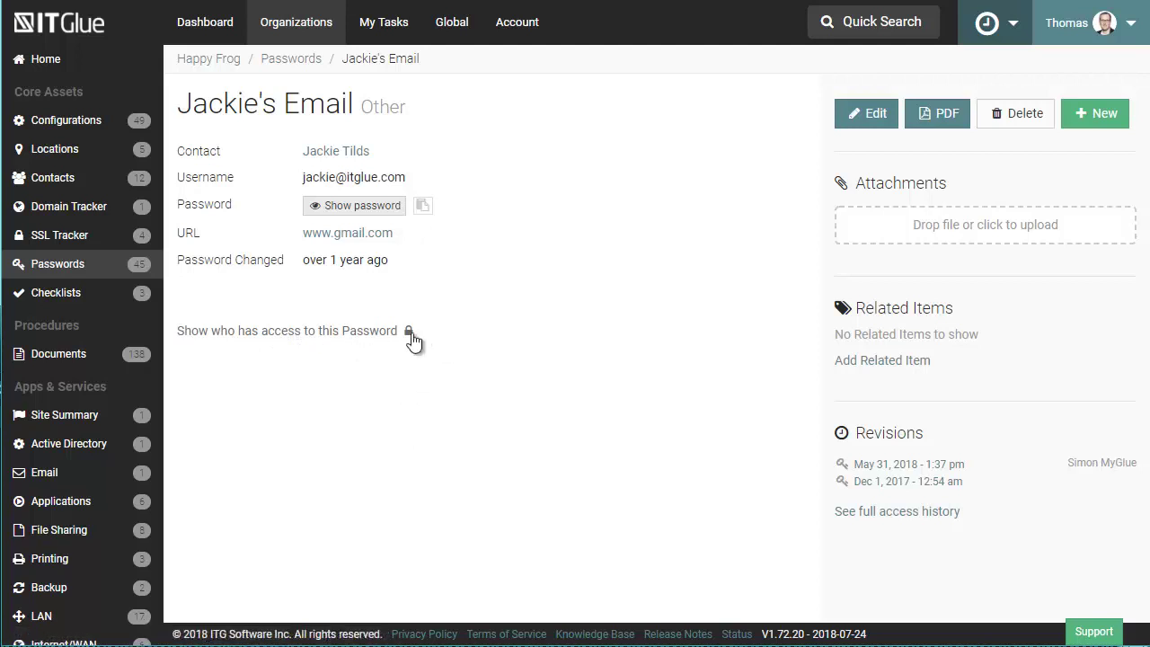
{"action": "mouse_move", "coordinate": [393, 340]}
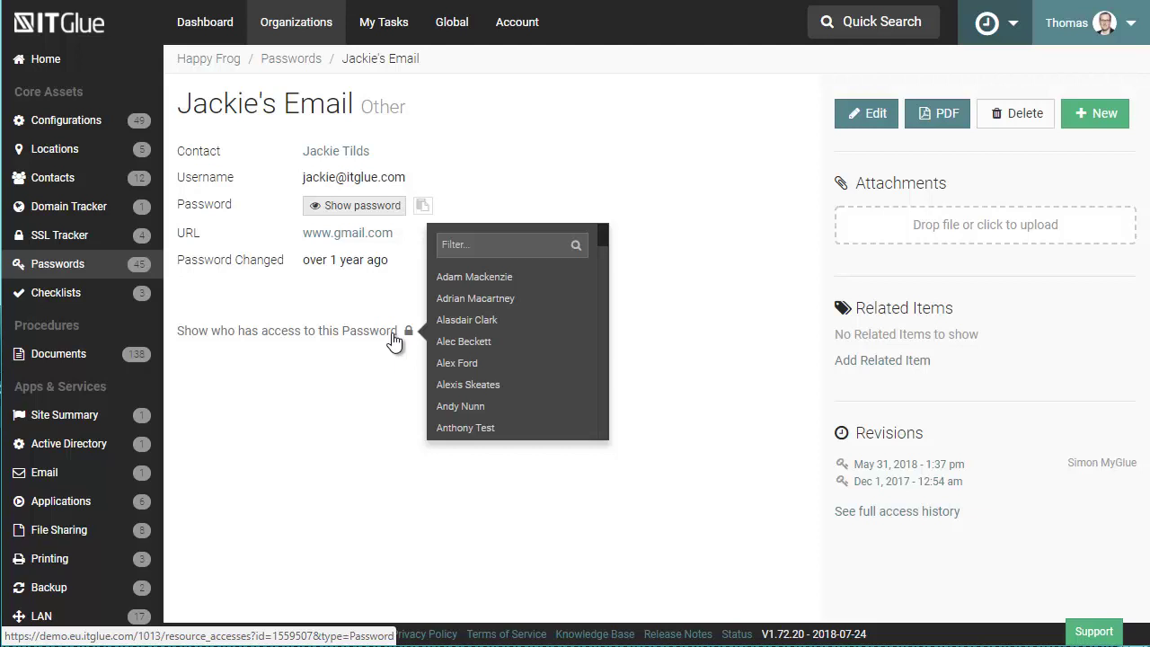
{"action": "left_click", "coordinate": [654, 271]}
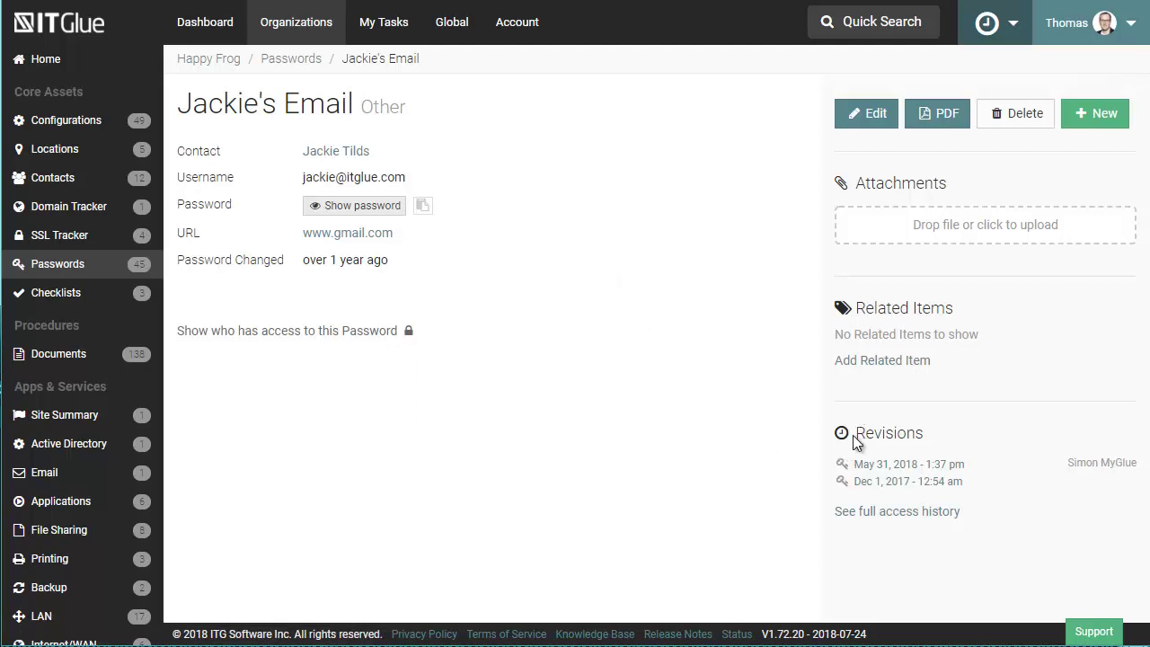
{"action": "left_click_drag", "start_coordinate": [865, 433], "coordinate": [926, 433]}
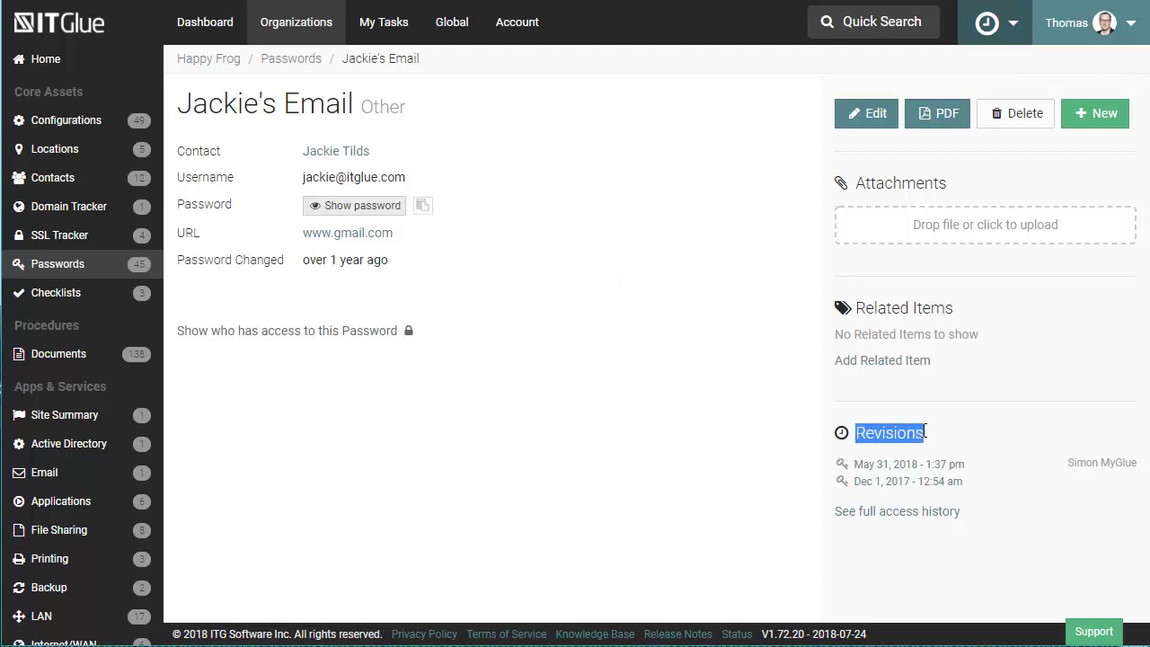
{"action": "left_click", "coordinate": [925, 432]}
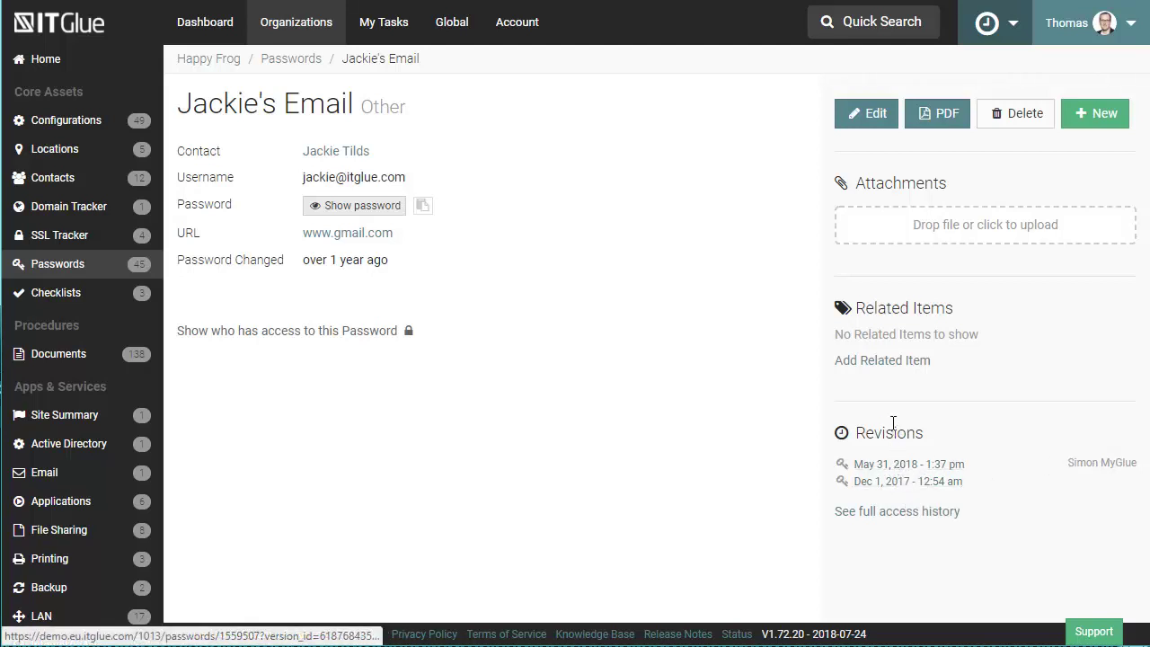
Open the embedded email password for editing and examine its fields and the Security section's permissions.
{"action": "left_click", "coordinate": [871, 114]}
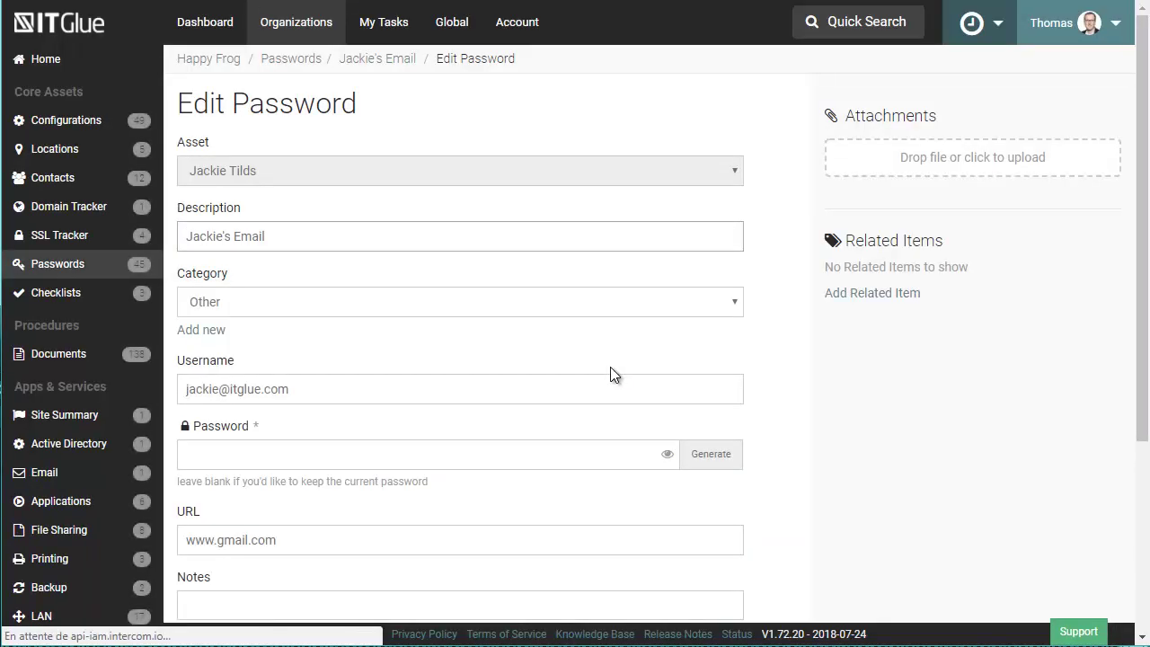
{"action": "scroll", "coordinate": [581, 390], "scroll_direction": "down", "scroll_amount": 3}
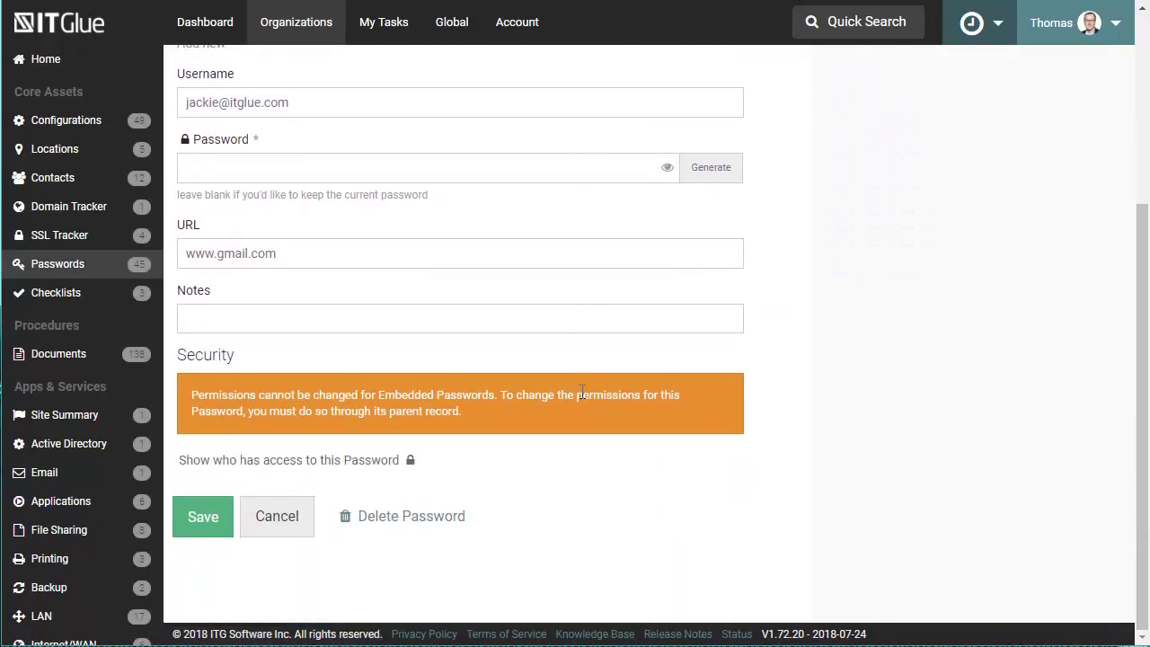
{"action": "scroll", "coordinate": [683, 398], "scroll_direction": "up", "scroll_amount": 3}
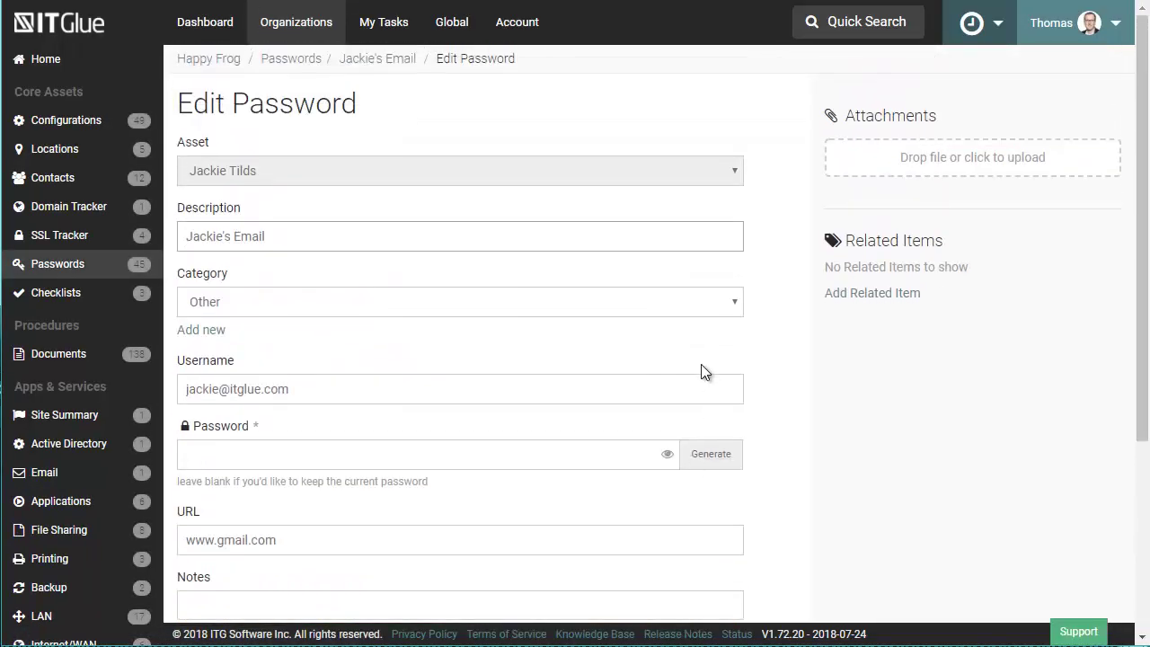
{"action": "scroll", "coordinate": [583, 398], "scroll_direction": "down", "scroll_amount": 3}
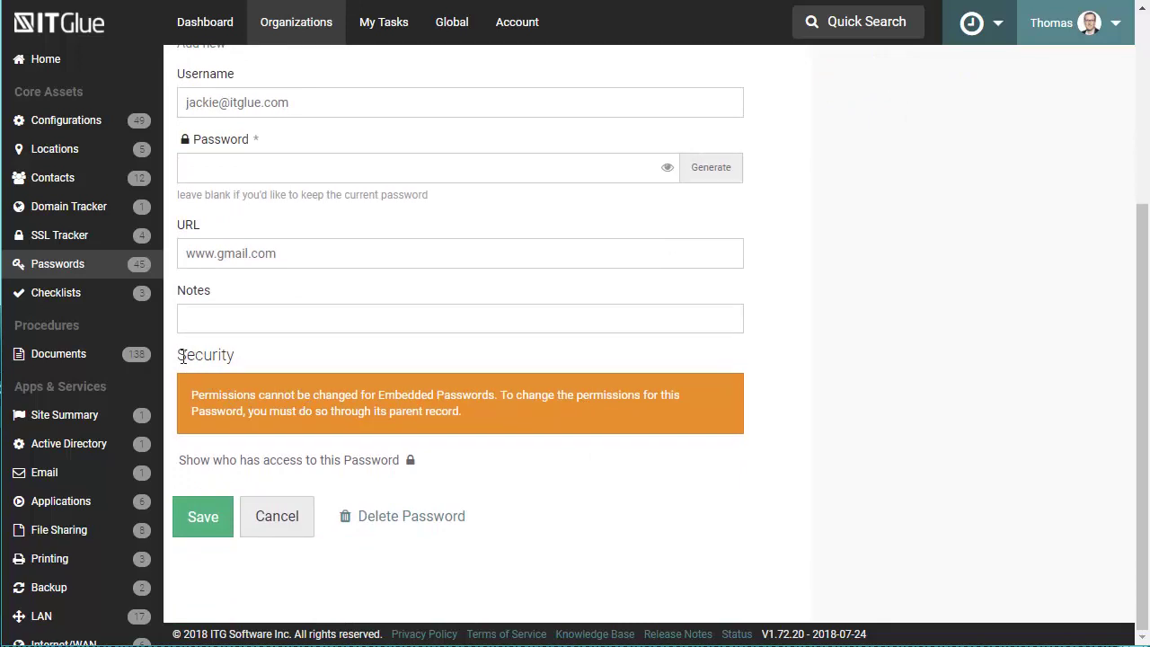
{"action": "left_click_drag", "start_coordinate": [182, 355], "coordinate": [238, 355]}
{"action": "left_click", "coordinate": [242, 360]}
Edit Happy Frog's AT&T - Internet Account password and set its security to specific groups and/or users.
{"action": "left_click", "coordinate": [79, 276]}
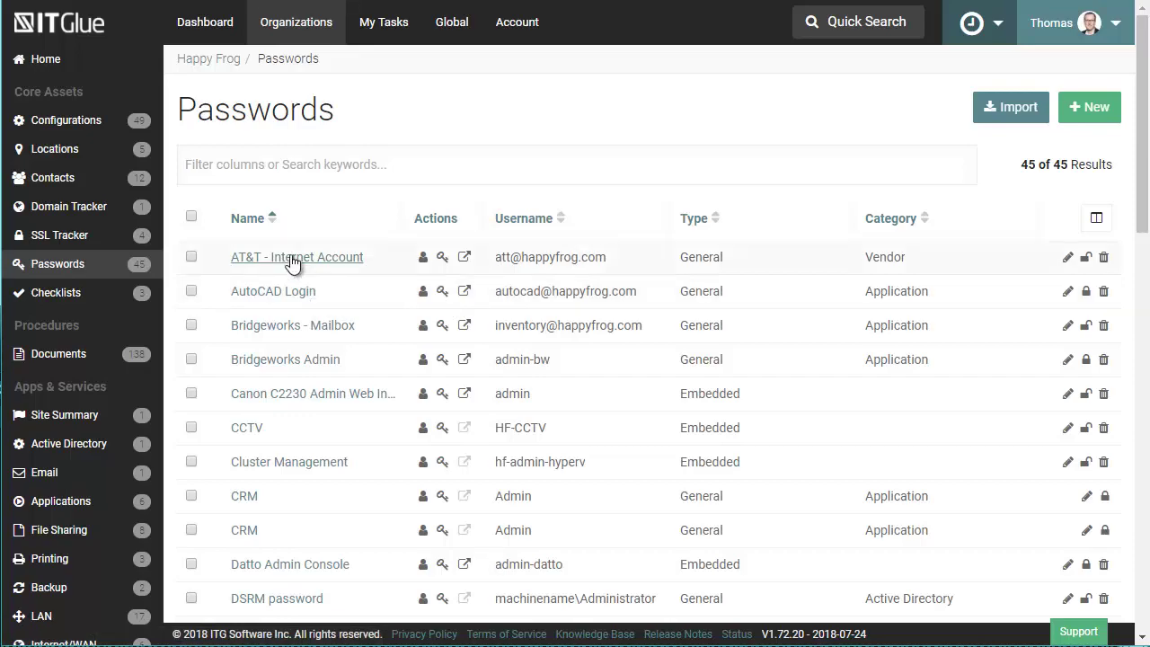
{"action": "left_click", "coordinate": [360, 258]}
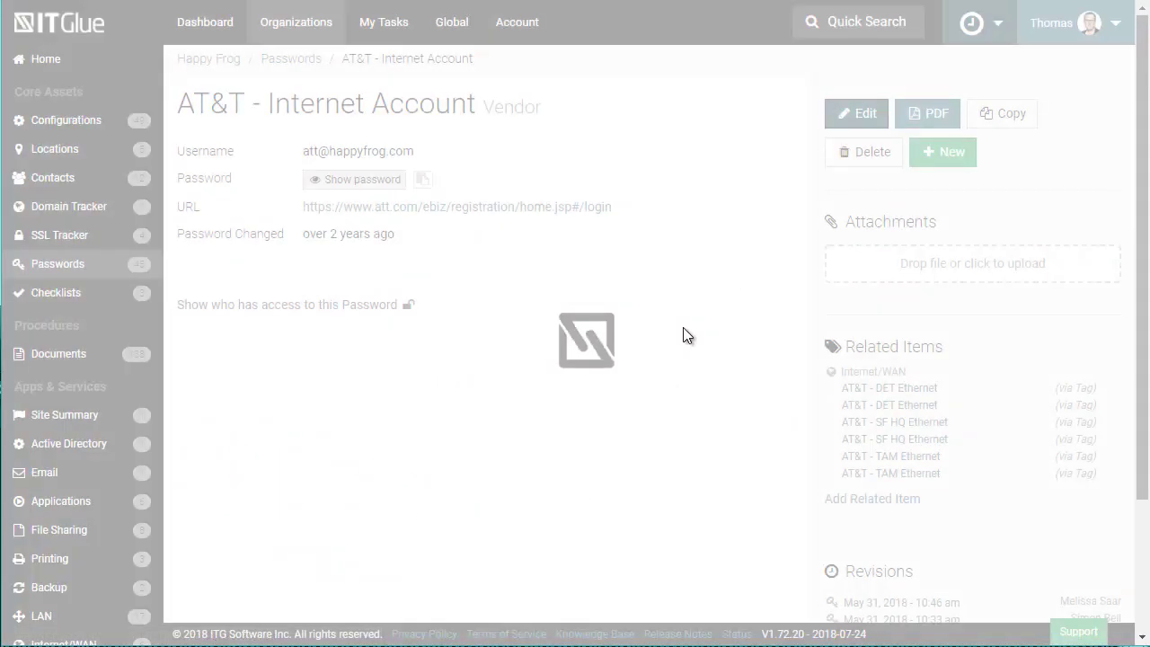
{"action": "scroll", "coordinate": [643, 409], "scroll_direction": "down", "scroll_amount": 2}
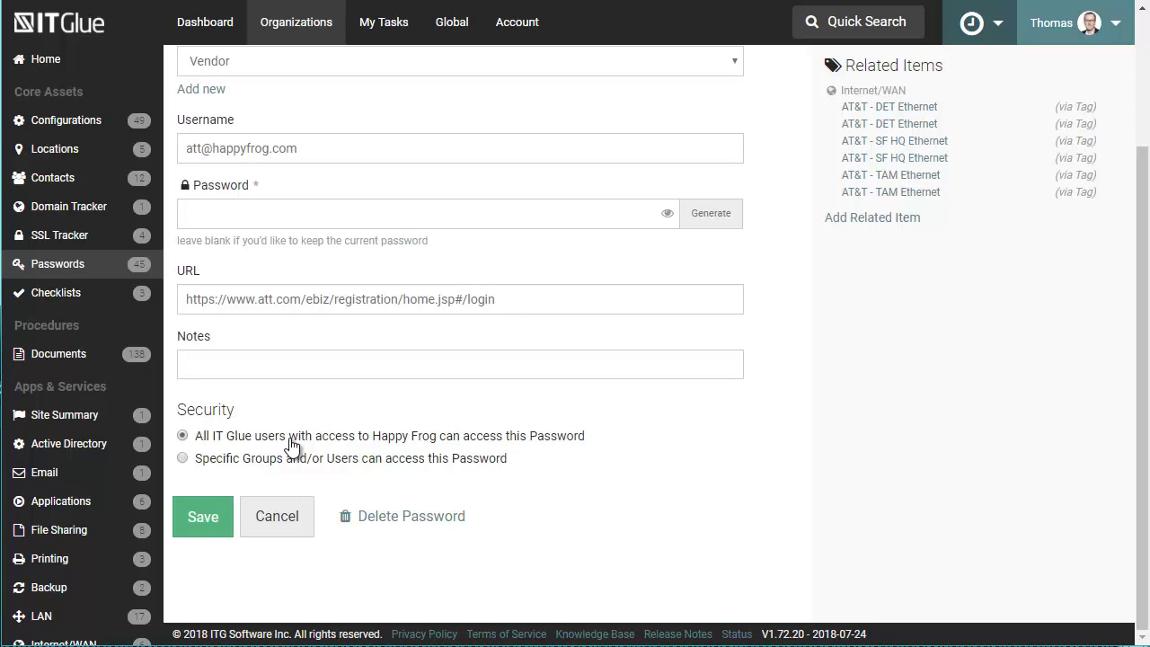
{"action": "left_click", "coordinate": [239, 467]}
{"action": "scroll", "coordinate": [539, 467], "scroll_direction": "down", "scroll_amount": 2}
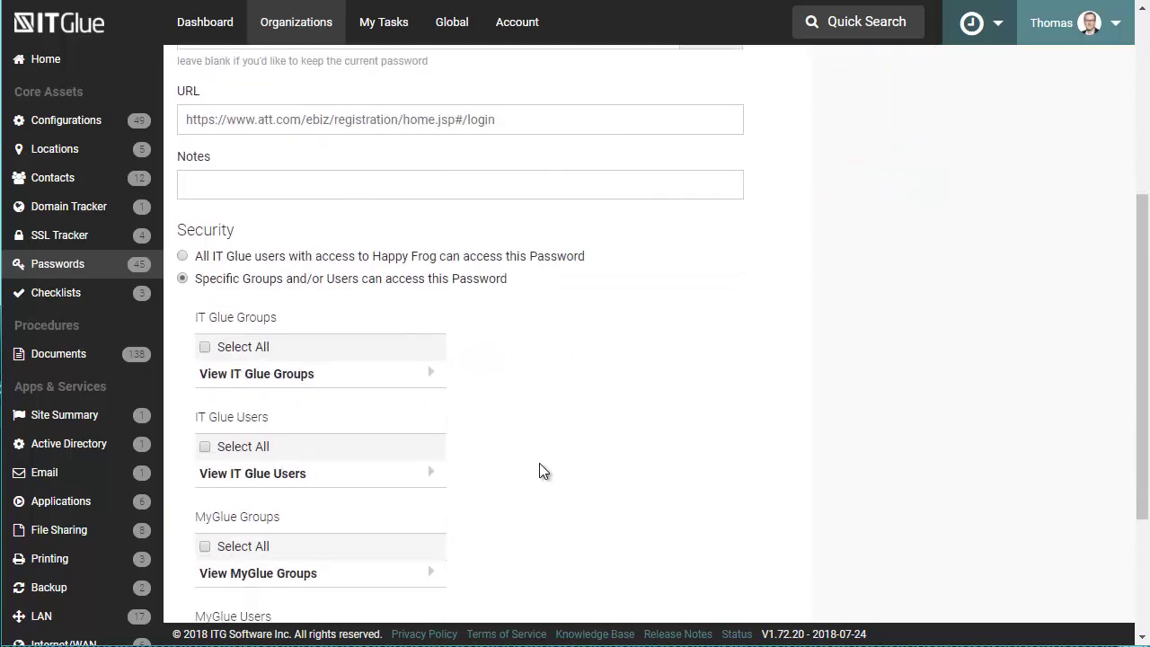
Review the IT Glue and MyGlue groups and users selectable for access to the AT&T - Internet Account password, and discard the edit.
{"action": "left_click", "coordinate": [436, 384]}
{"action": "scroll", "coordinate": [475, 396], "scroll_direction": "down", "scroll_amount": 5}
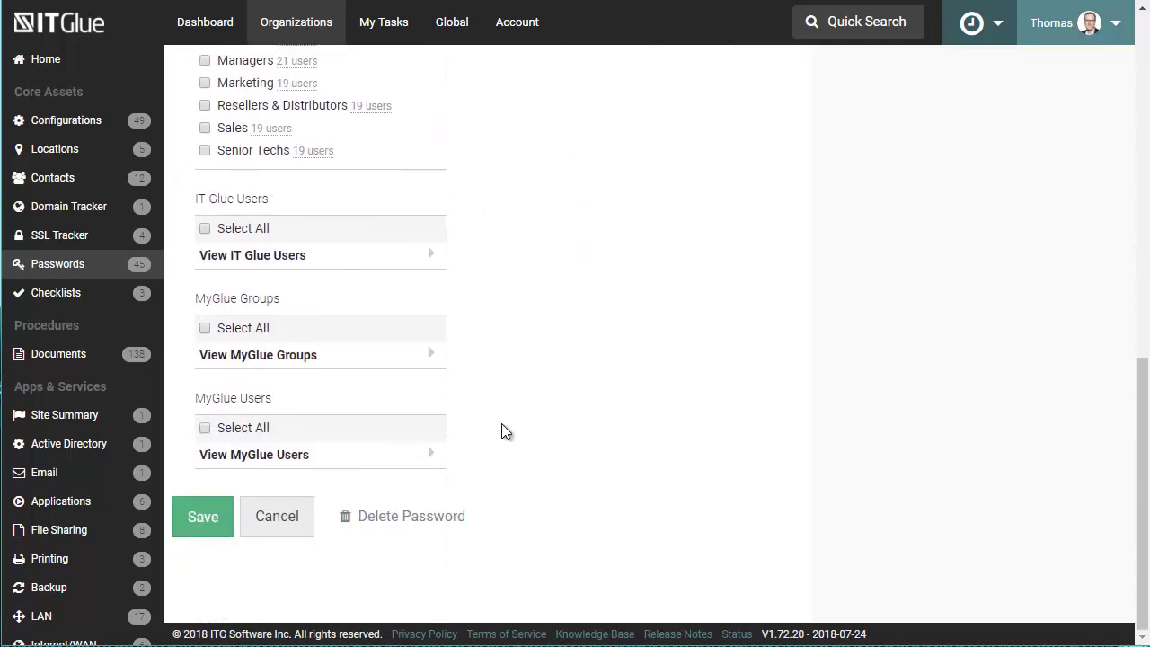
{"action": "scroll", "coordinate": [488, 417], "scroll_direction": "up", "scroll_amount": 3}
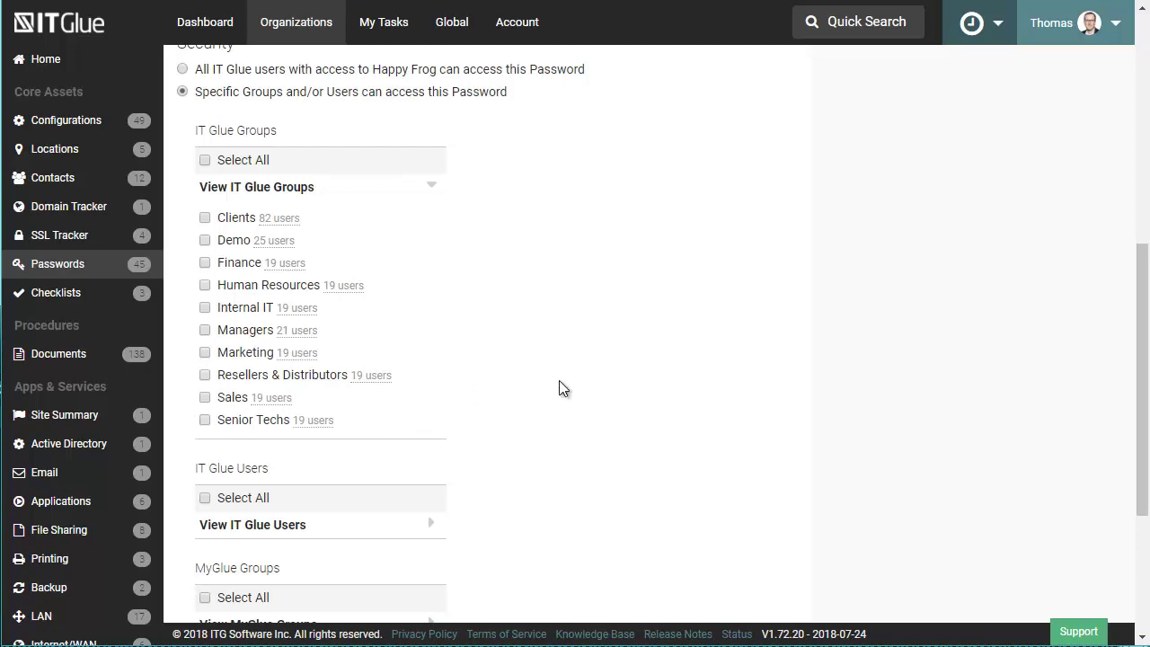
{"action": "scroll", "coordinate": [559, 388], "scroll_direction": "down", "scroll_amount": 3}
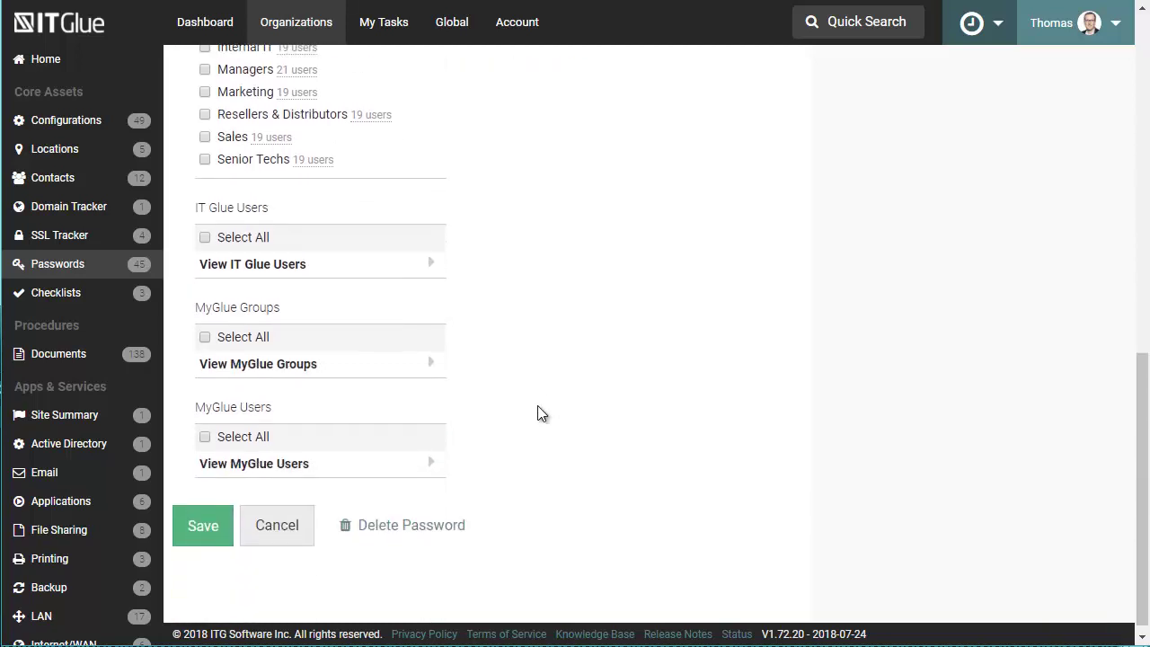
{"action": "left_click", "coordinate": [286, 532]}
{"action": "left_click", "coordinate": [653, 77]}
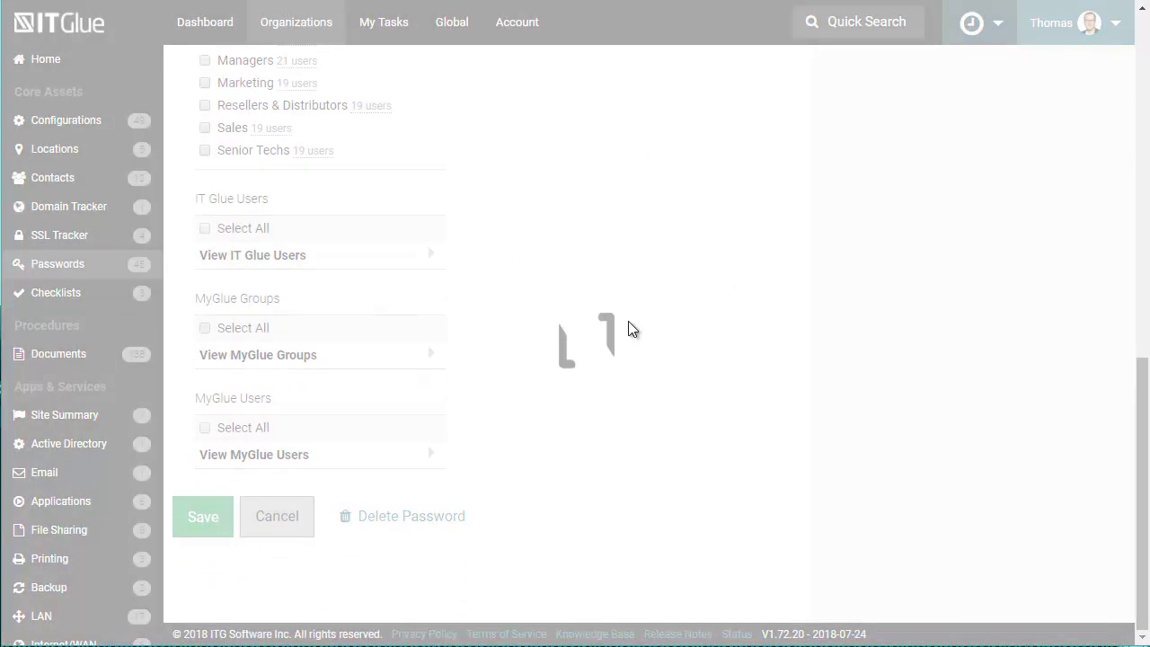
Open the AT&T - Internet Account password's full access history and examine its logged views, edits and accesses.
{"action": "scroll", "coordinate": [683, 422], "scroll_direction": "down", "scroll_amount": 2}
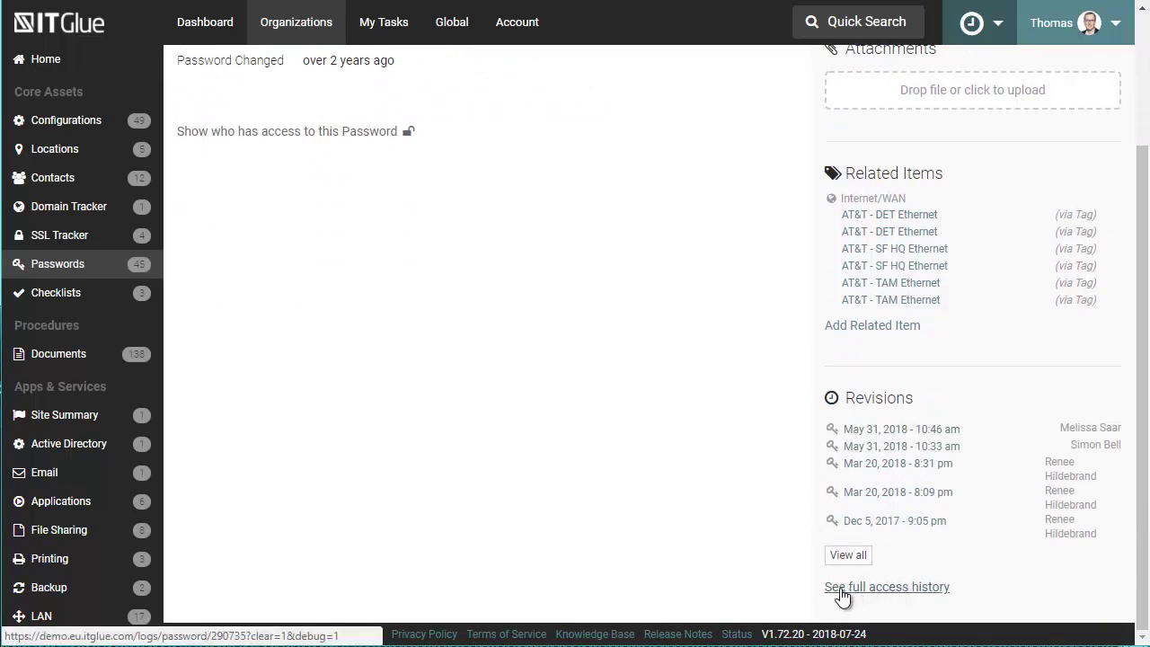
{"action": "left_click", "coordinate": [887, 591]}
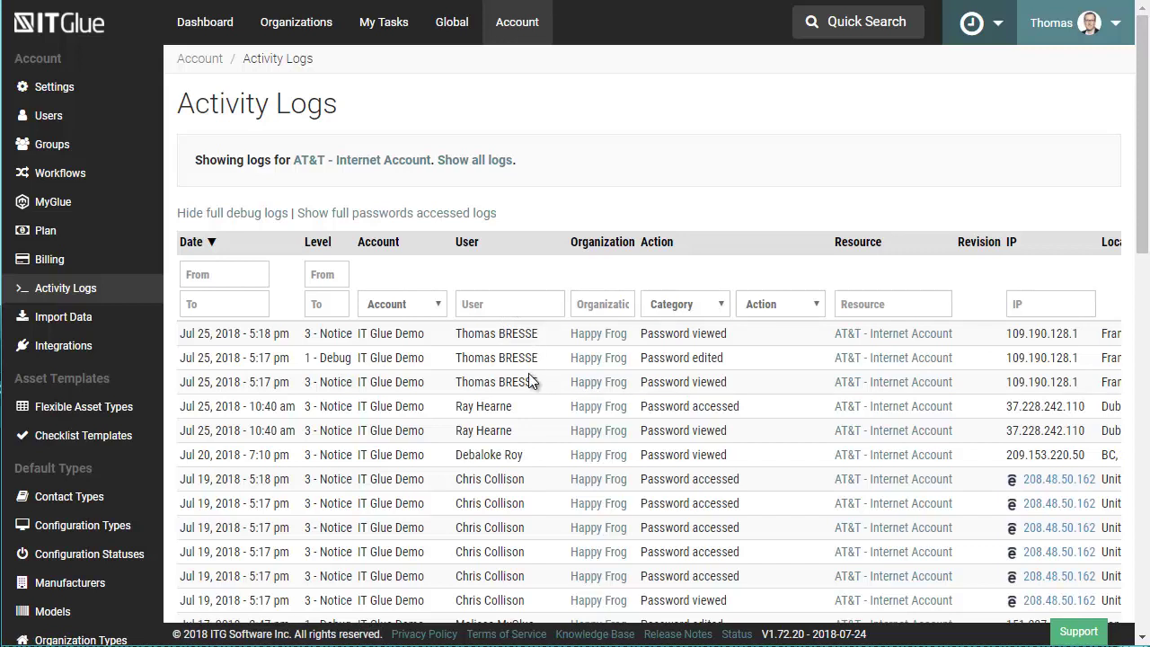
{"action": "scroll", "coordinate": [529, 380], "scroll_direction": "down", "scroll_amount": 1}
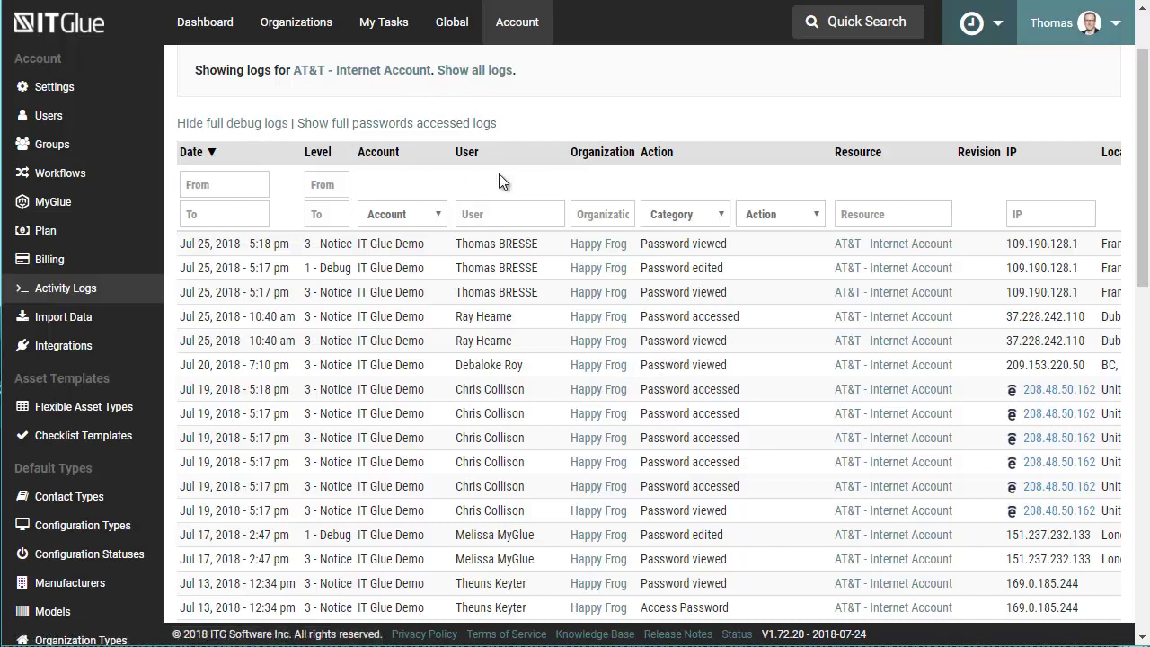
View the Global assets overview and go to the list of organizations.
{"action": "left_click", "coordinate": [452, 30]}
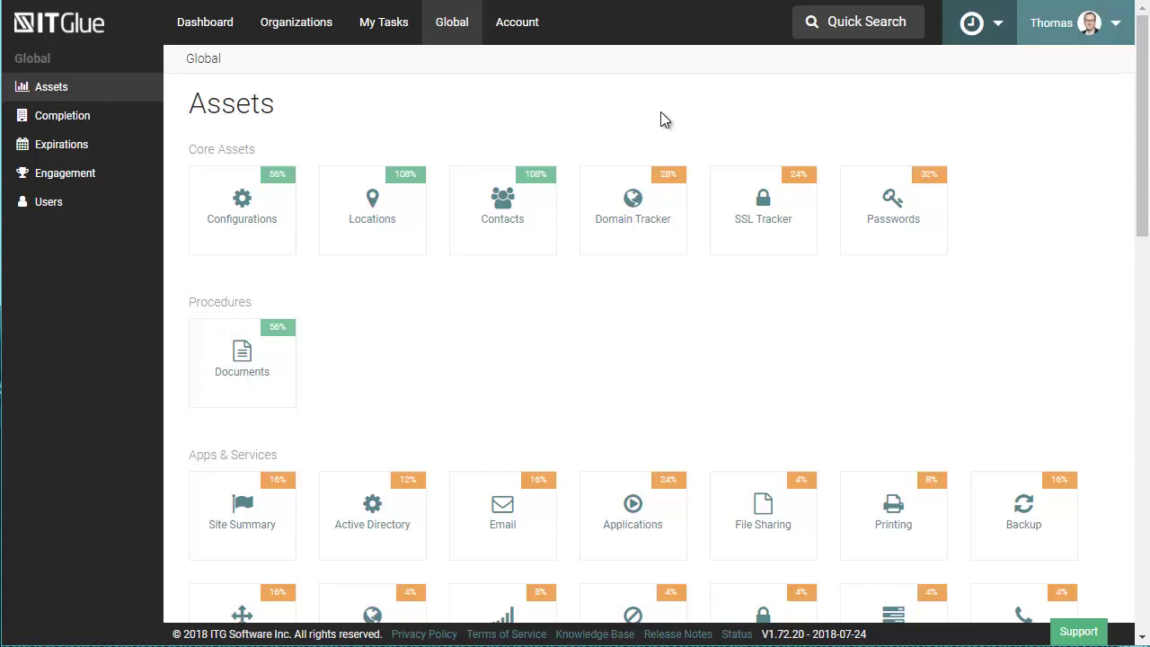
{"action": "left_click", "coordinate": [298, 33]}
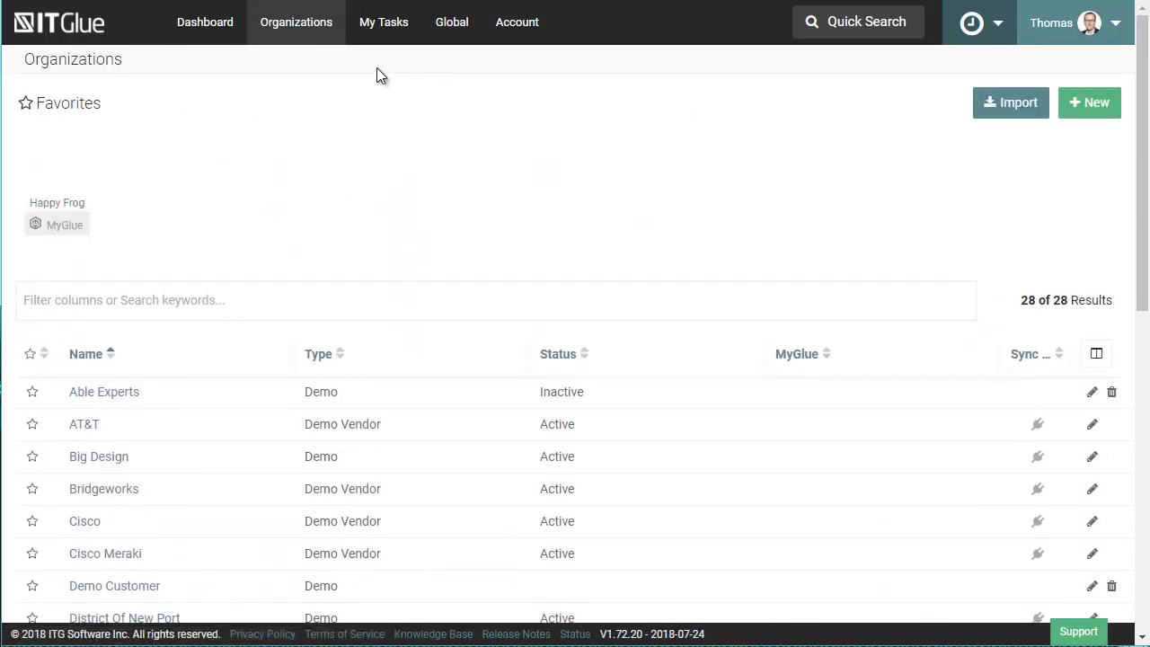